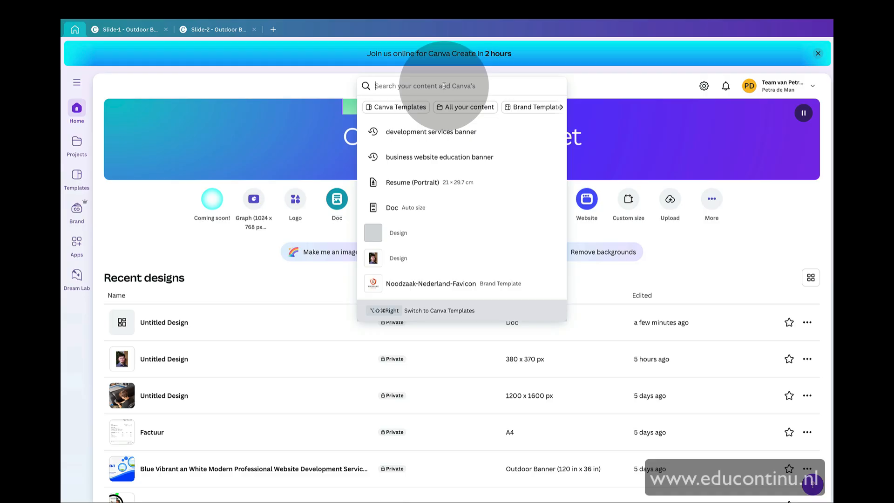
Search templates for "development services banner" and start customising the White and Blue Modern Pharmacy Laboratory Banner
type("opment services ban")
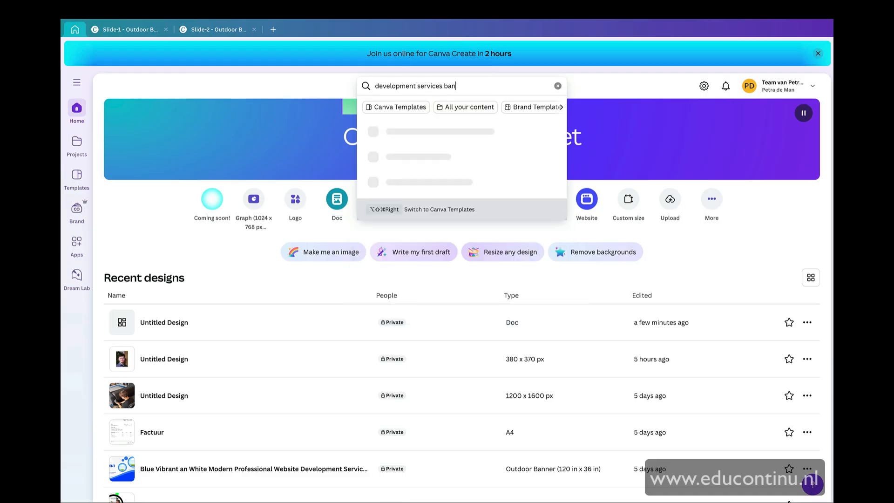
type("ner")
key("Return")
scroll(623, 207, "down", 4)
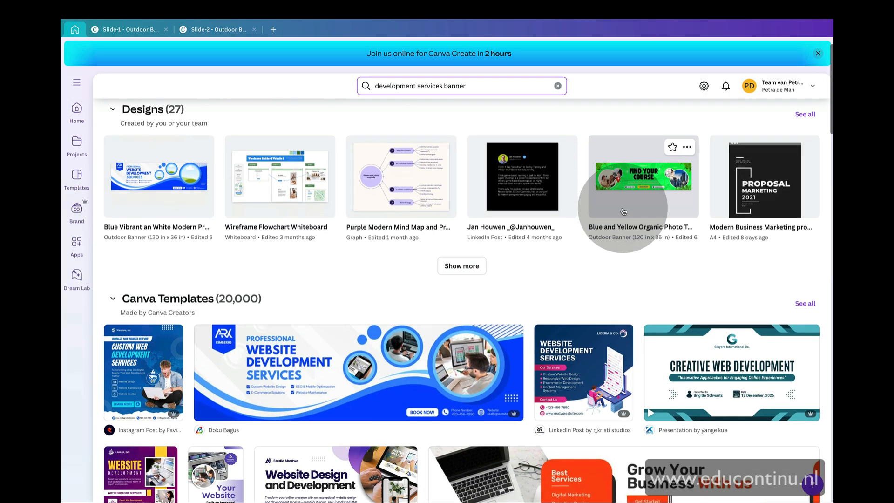
scroll(410, 209, "down", 5)
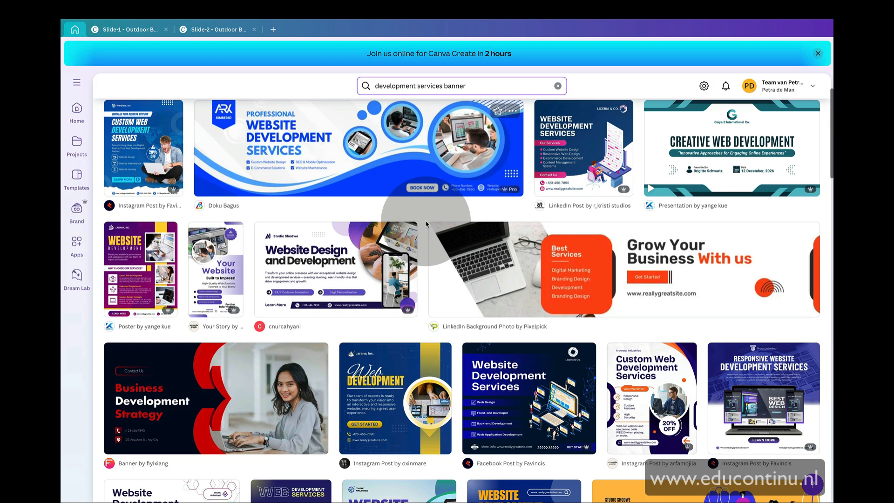
scroll(401, 195, "up", 4)
left_click(404, 204)
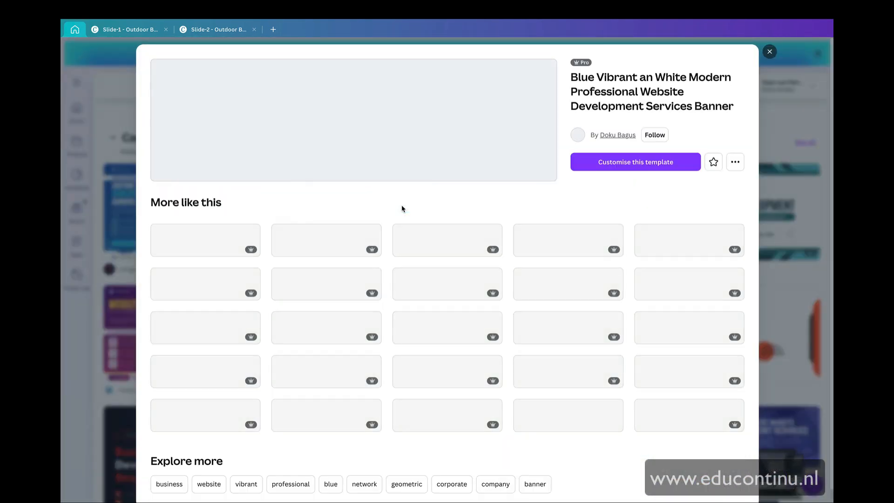
left_click(335, 331)
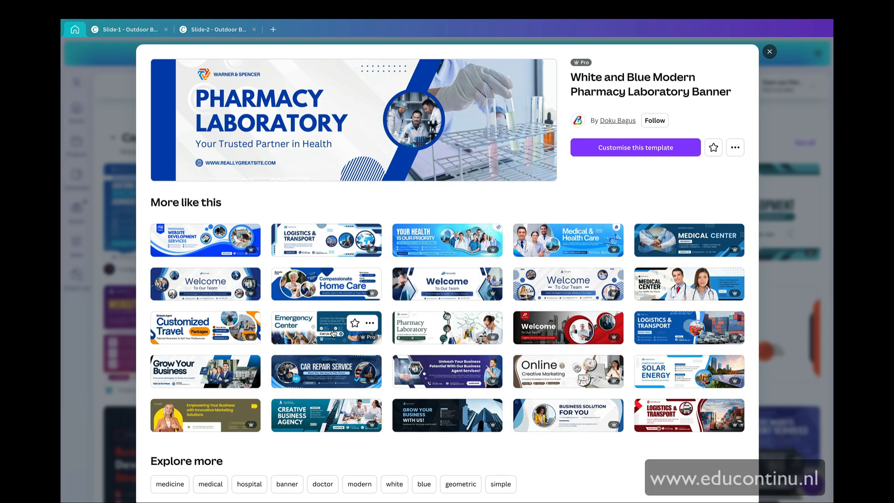
left_click(606, 147)
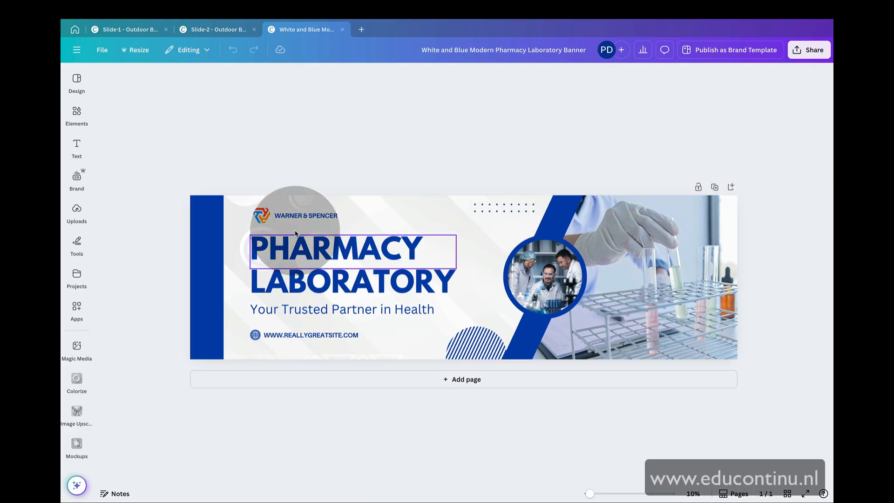
Delete the logo, heading, tagline and website text elements from the banner
left_click(292, 216)
key("Delete")
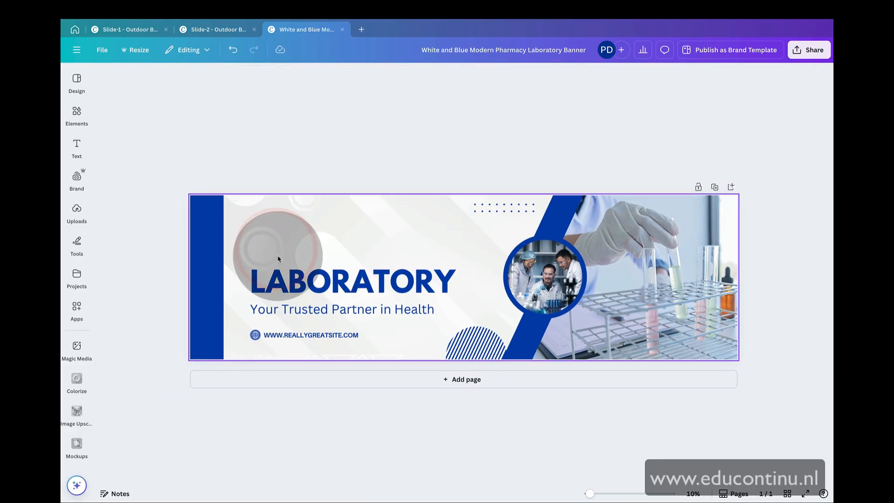
key("Delete")
left_click(281, 306)
key("Delete")
left_click(259, 335)
key("Delete")
Recolour both diagonal stripes with the same custom dark red-brown colour, copying its hex code between them
left_click(556, 228)
left_click(257, 76)
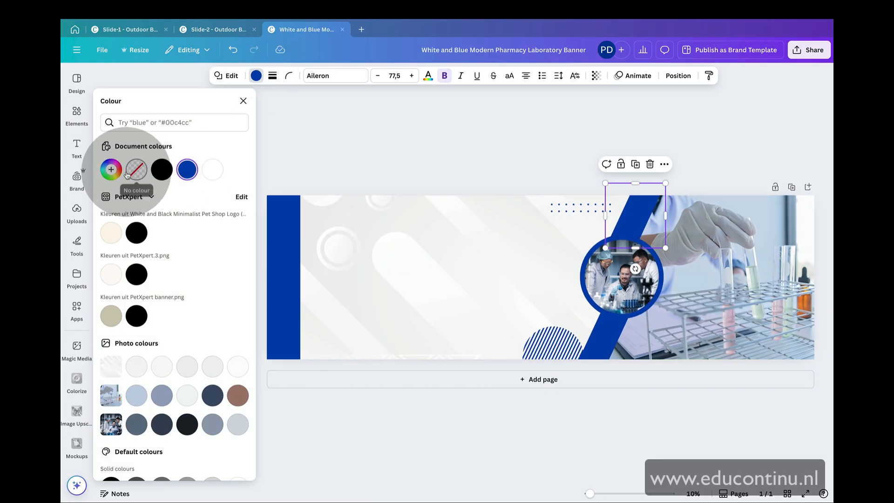
left_click(112, 170)
left_click(151, 270)
left_click(116, 270)
key("super+c")
left_click(601, 340)
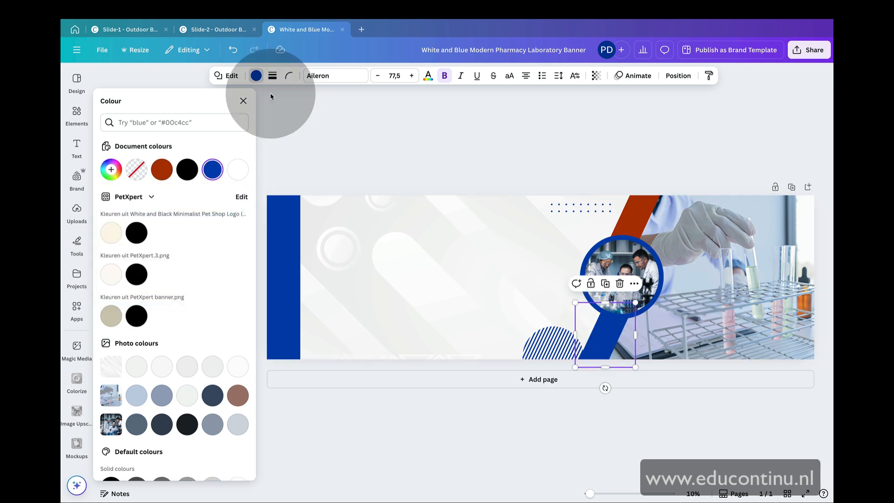
left_click(111, 169)
left_click(144, 285)
key("super+v")
Set the circular photo frame's border colour to the red-brown document colour
left_click(605, 243)
left_click(162, 148)
left_click(237, 55)
left_click(426, 75)
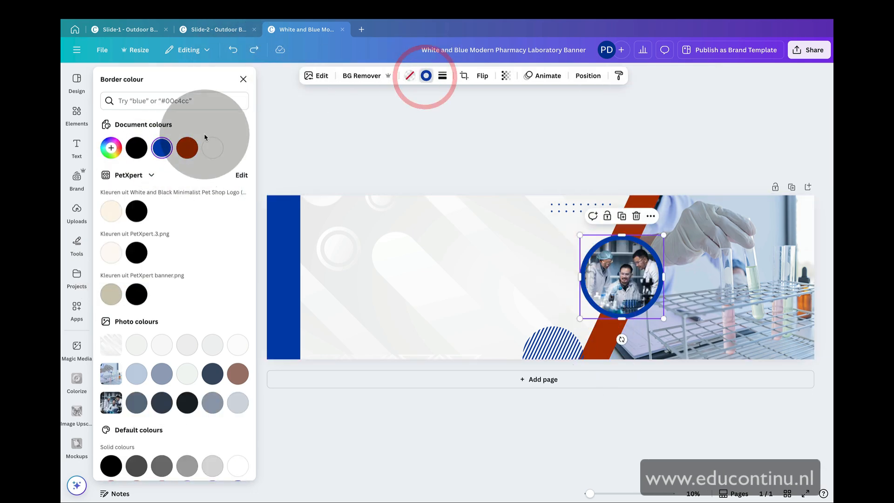
left_click(187, 148)
Recolour the vertical bar at the banner's left edge red-brown
left_click(286, 270)
left_click(256, 76)
left_click(187, 148)
left_click(480, 142)
Recolour the striped semicircle and the dot grid with the red-brown document colour
left_click(554, 344)
left_click(377, 75)
left_click(191, 148)
left_click(565, 210)
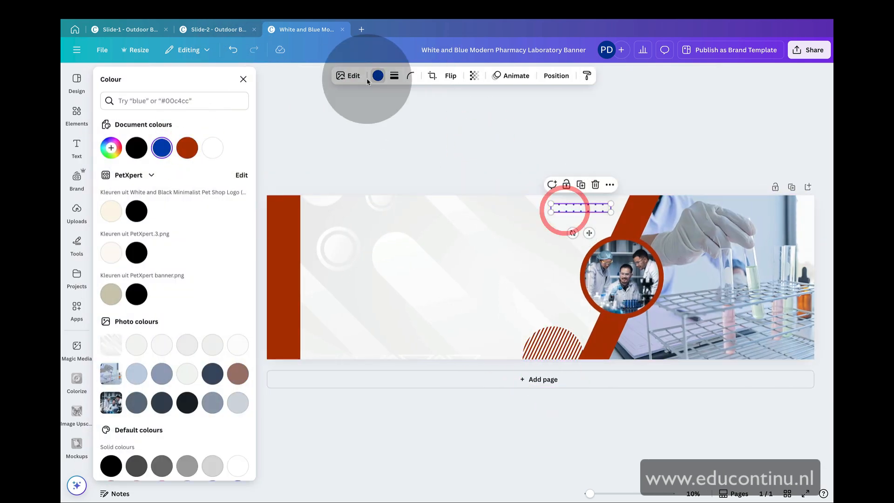
left_click(191, 148)
left_click(363, 151)
Delete the laboratory background photo from the banner
left_click(614, 274)
key("Delete")
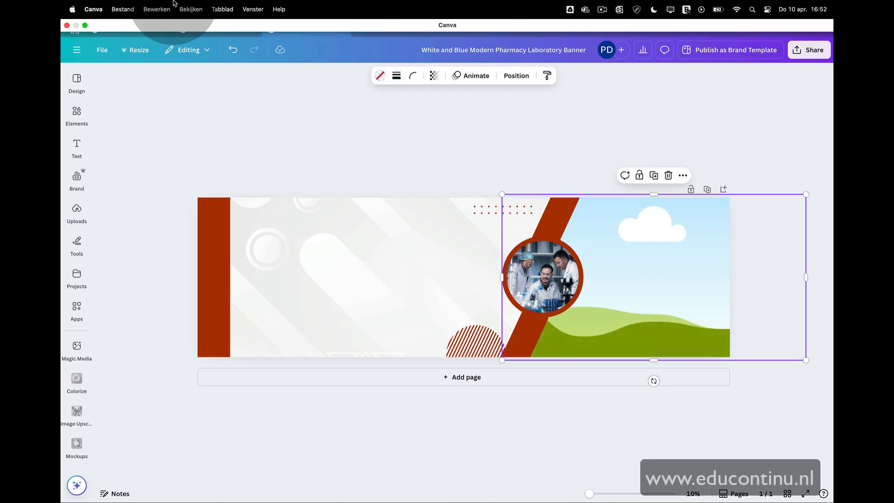
Switch to the browser and search Pexels for "business meeting" photos
left_click(87, 29)
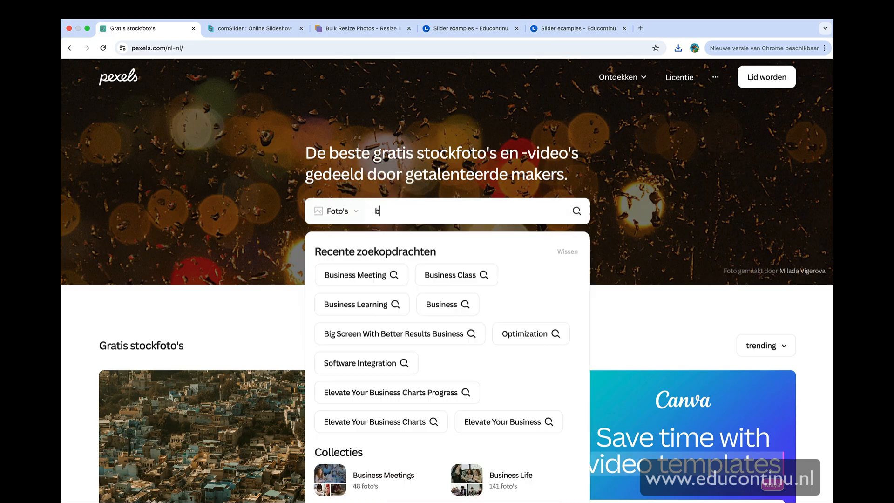
type("usiness meeting")
key("Return")
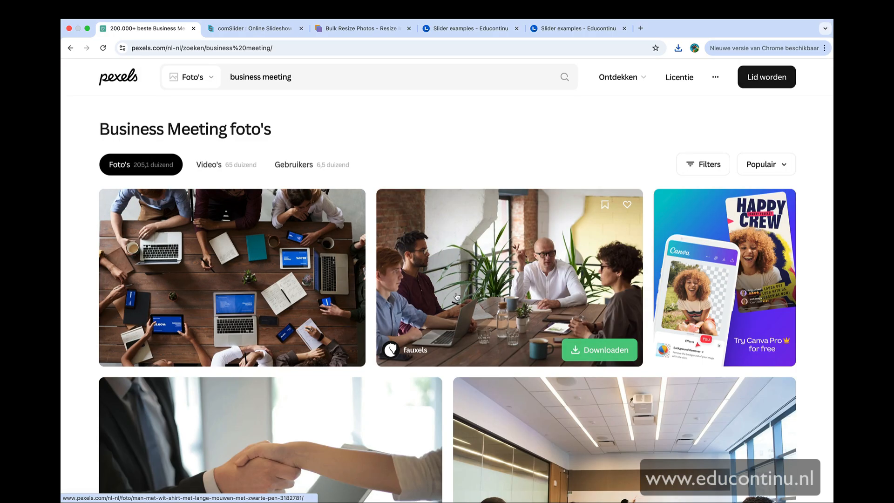
Download the office meeting photo and arrange the browser window beside the Canva window
left_click(599, 348)
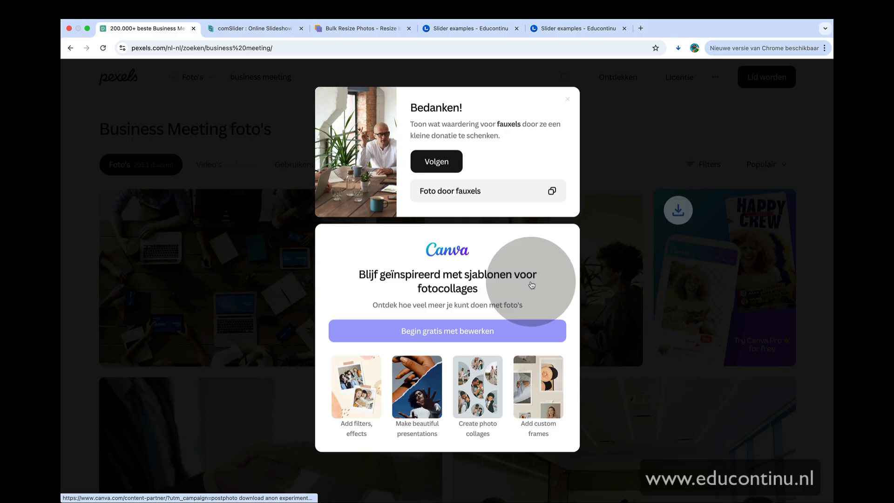
left_click(87, 29)
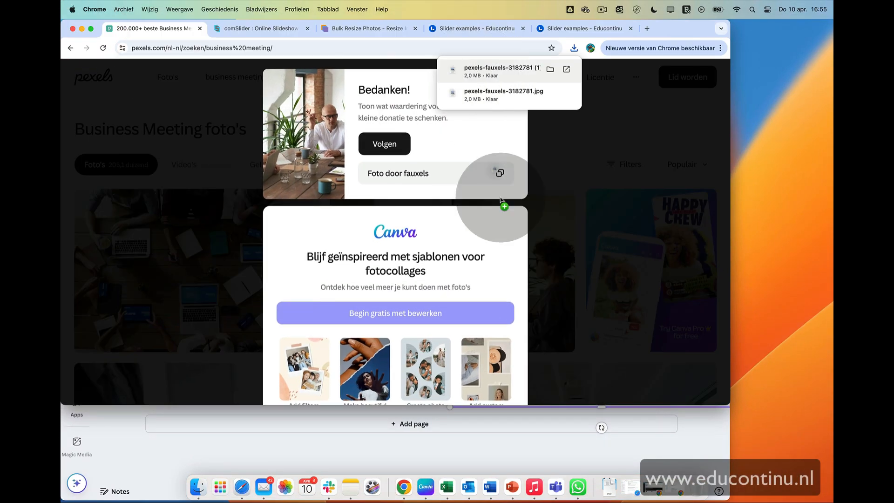
left_click(539, 425)
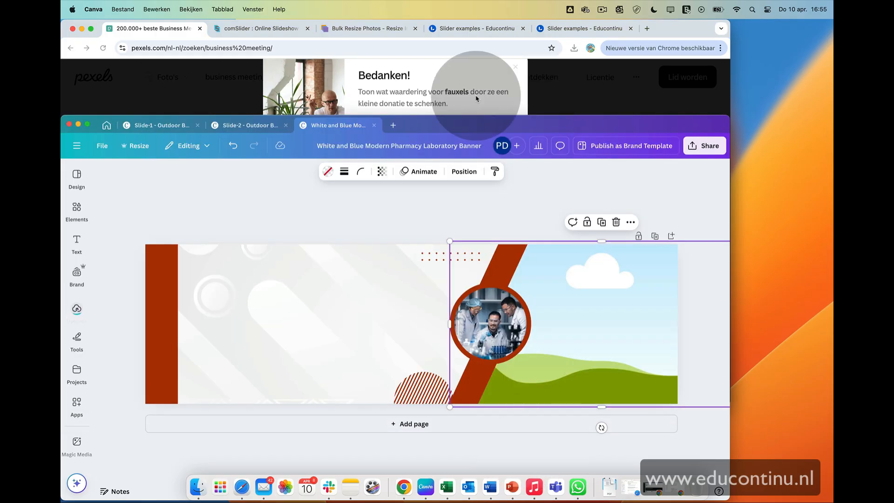
left_click(576, 49)
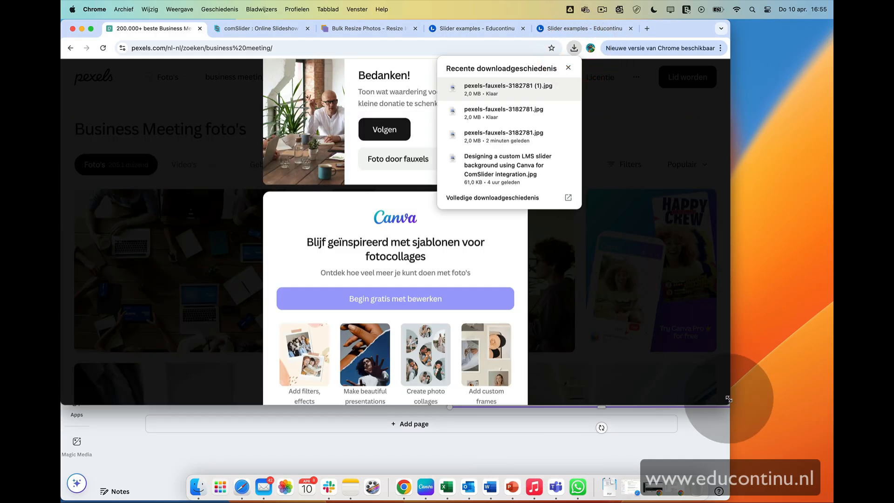
left_click_drag(729, 399, 531, 240)
left_click(394, 48)
left_click(395, 48)
left_click(378, 48)
Drag the downloaded meeting photo into the banner and set it as the background image
left_click_drag(302, 88, 601, 227)
left_click(577, 205)
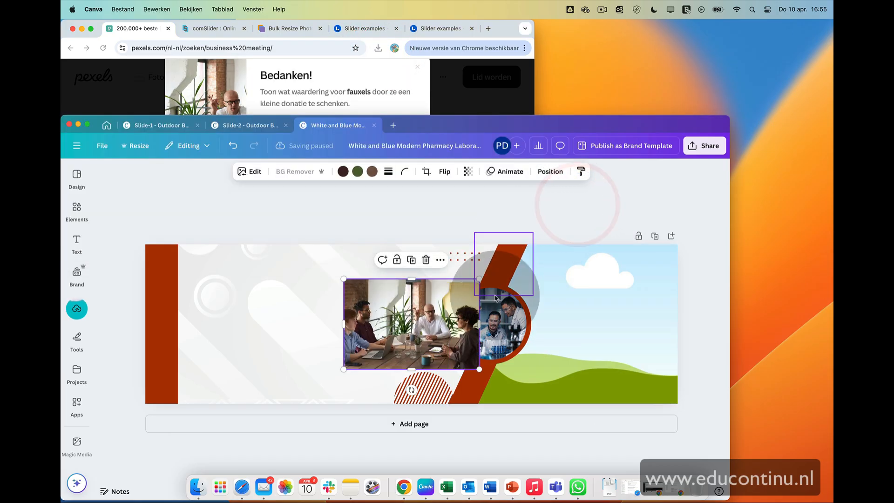
left_click_drag(413, 319, 568, 319)
left_click(489, 322)
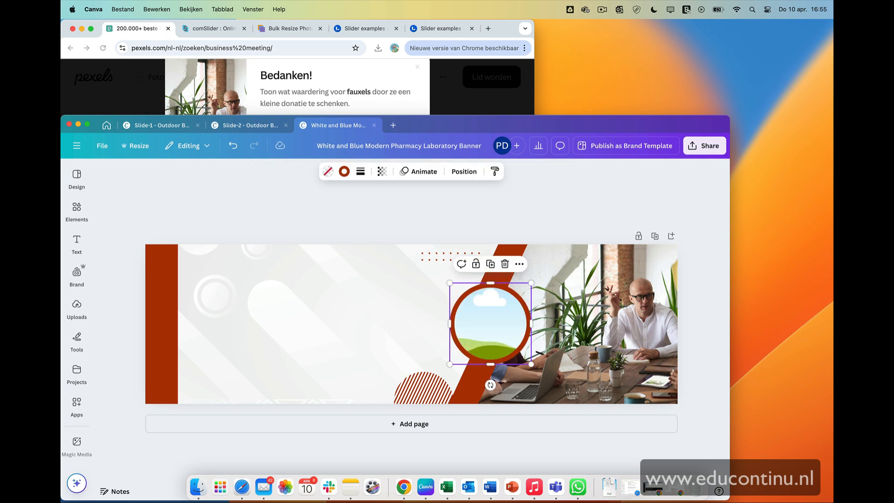
Scroll the Pexels results and download the handshake photo
left_click(449, 108)
left_click(417, 66)
scroll(333, 127, "down", 5)
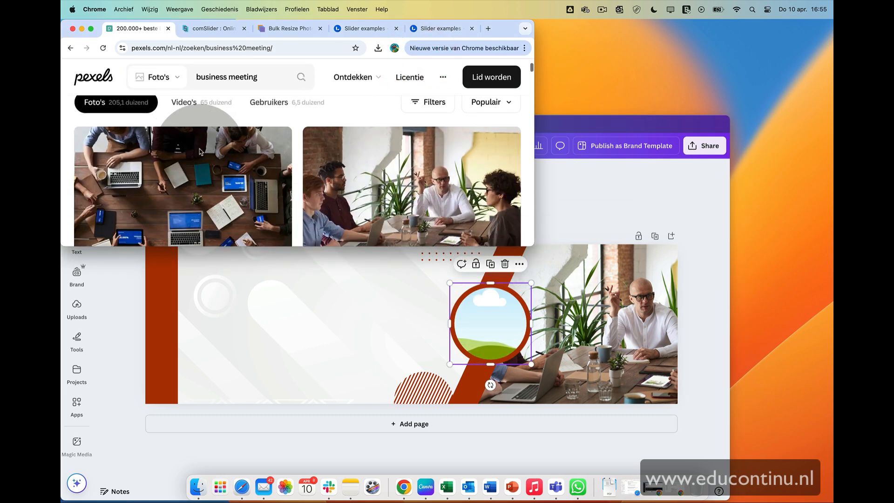
scroll(200, 152, "down", 3)
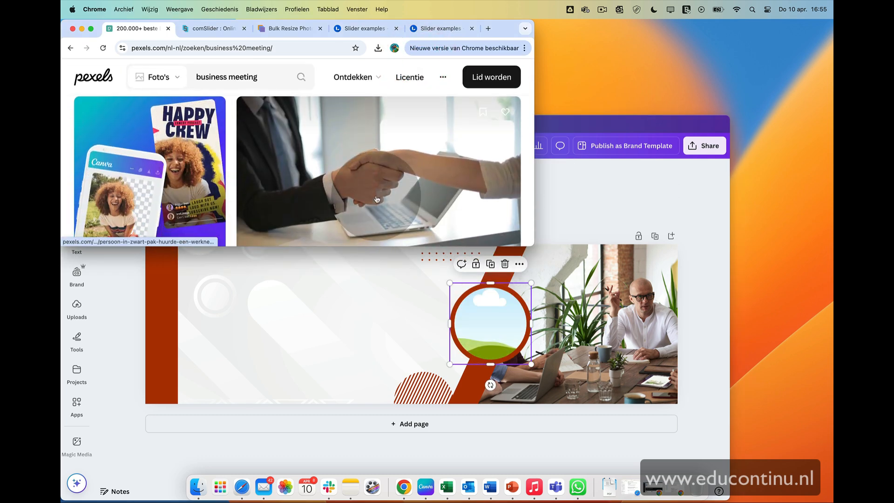
left_click(376, 198)
left_click(205, 146)
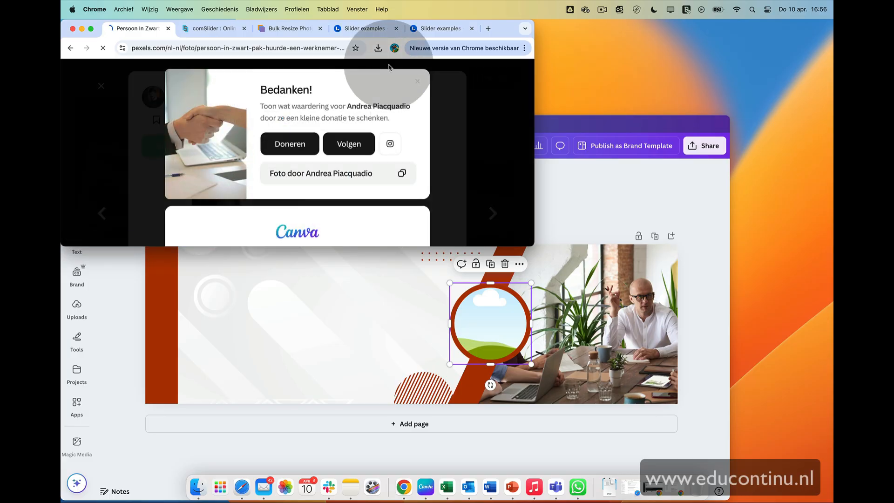
Drag the downloaded handshake photo into the circular frame of the banner
left_click_drag(457, 247, 456, 268)
left_click(379, 48)
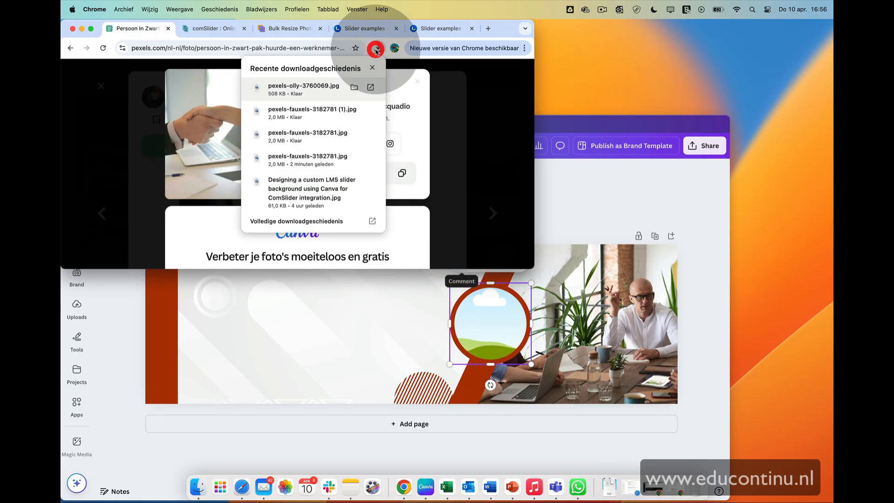
left_click_drag(441, 326, 478, 326)
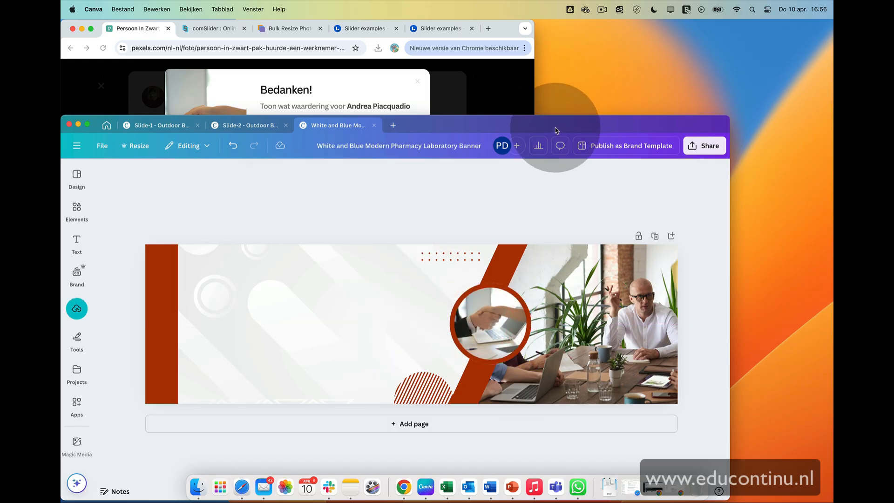
Maximise the Canva window and compare the banner with the Slide-1 and Slide-2 designs
left_click_drag(555, 128, 613, 97)
left_click(147, 95)
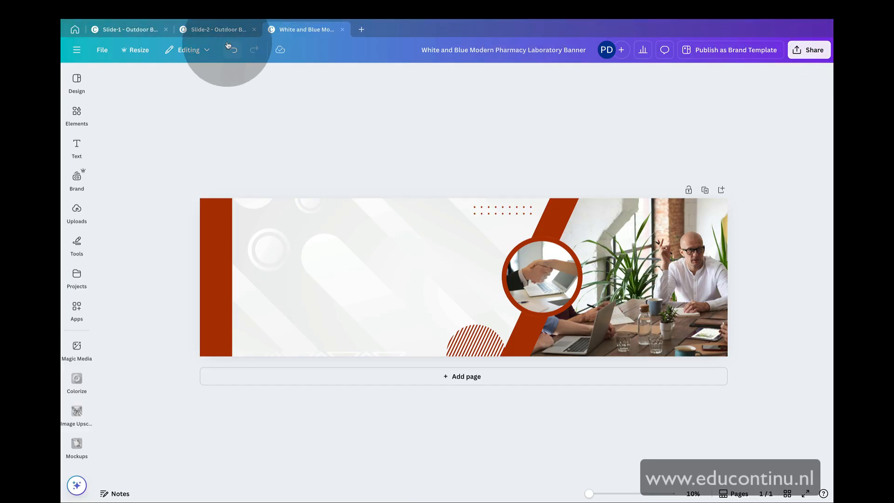
left_click(232, 30)
left_click(130, 30)
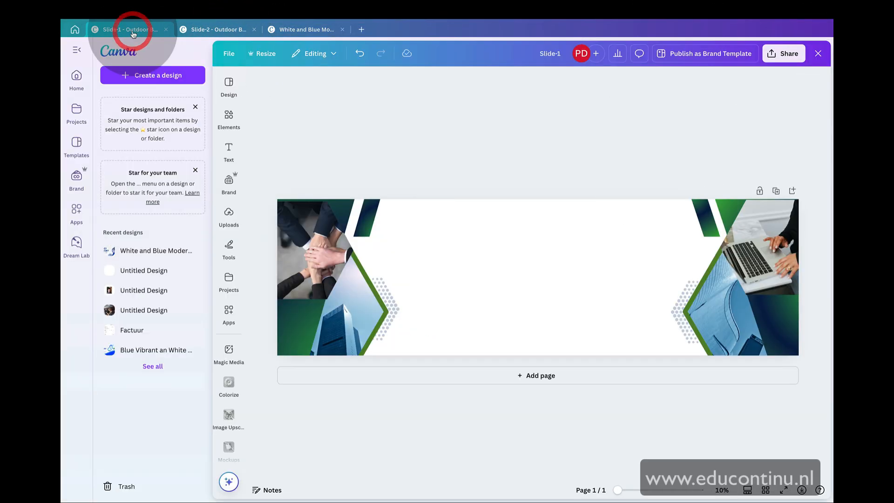
left_click(296, 37)
left_click(139, 30)
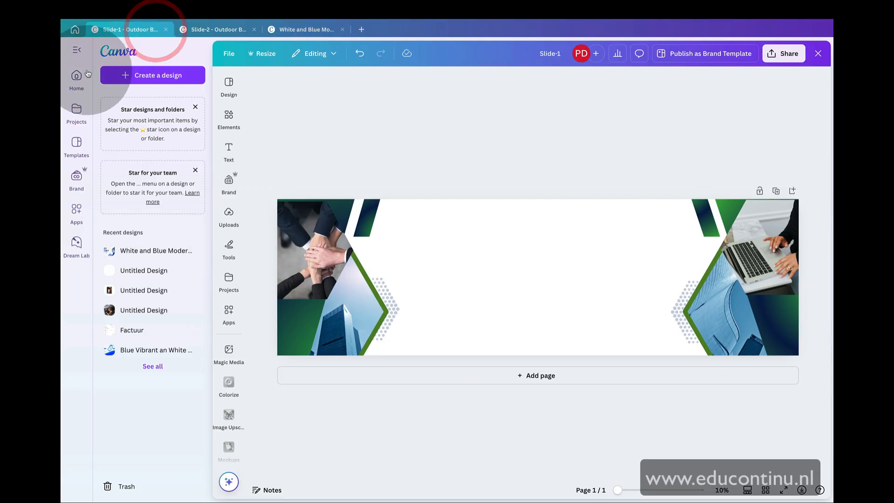
left_click(77, 51)
left_click(219, 30)
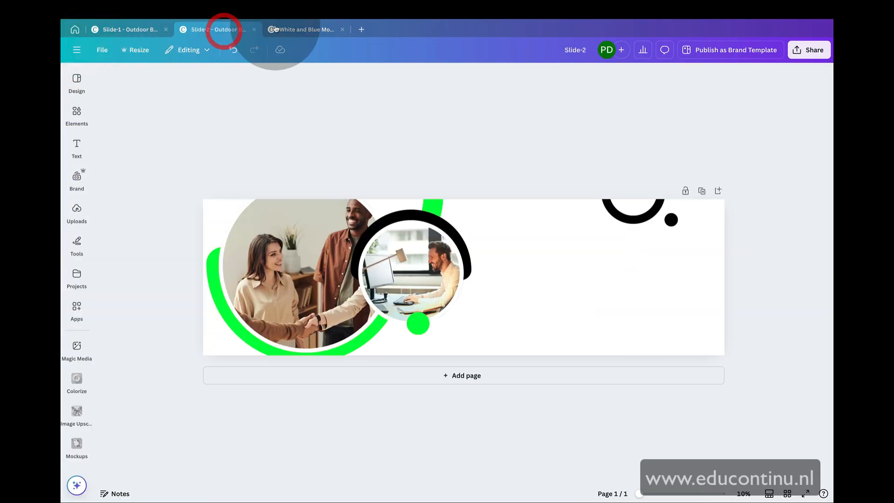
left_click(306, 31)
Download the banner as a JPG at size 0.5 and quality 100
left_click(804, 50)
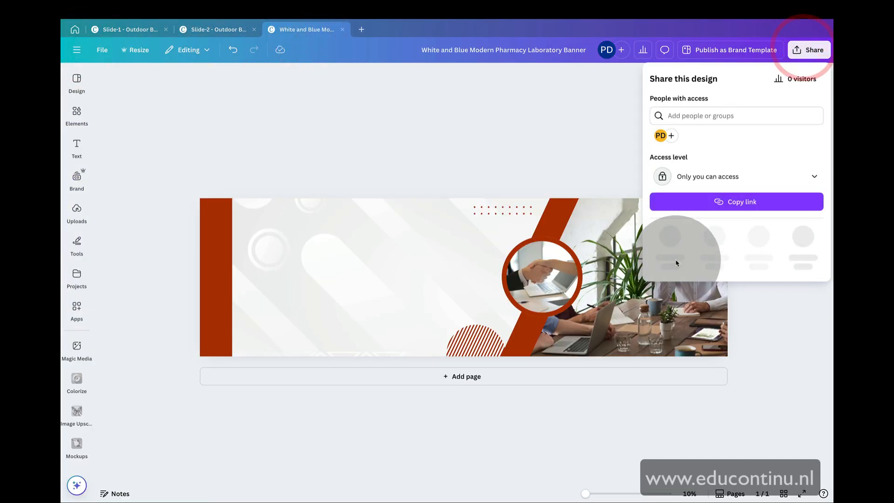
left_click(669, 235)
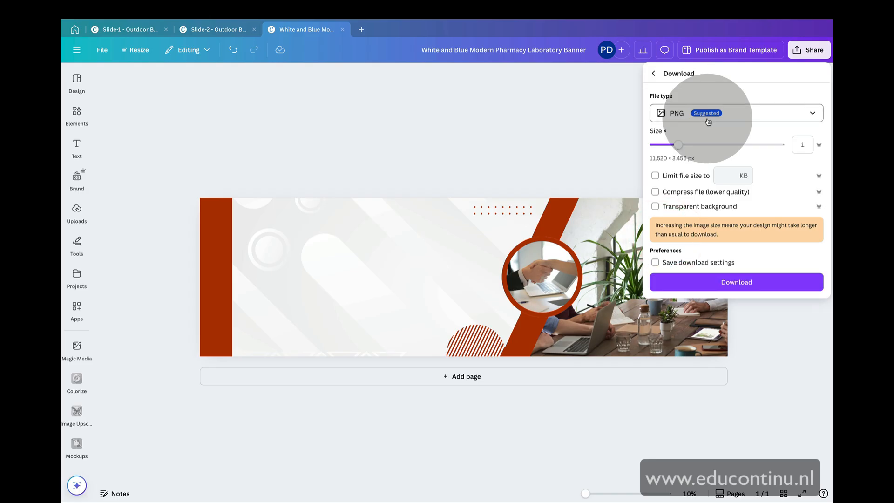
left_click(708, 121)
left_click(703, 141)
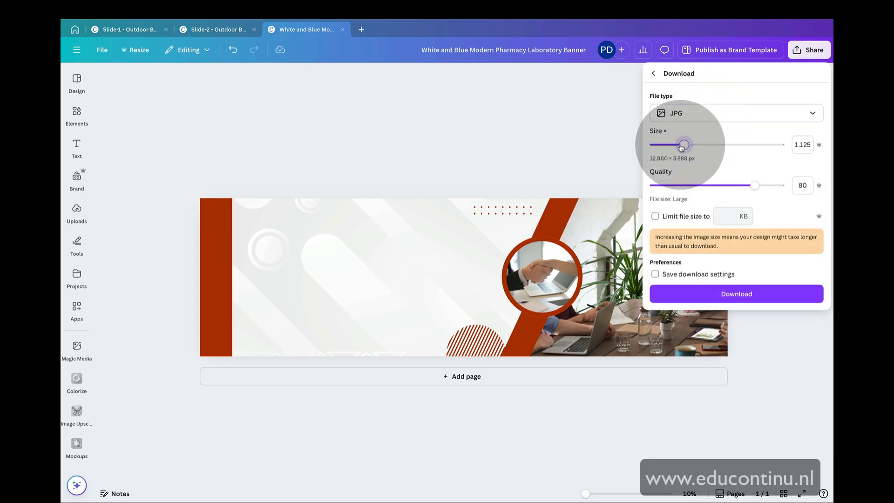
left_click_drag(684, 145, 654, 144)
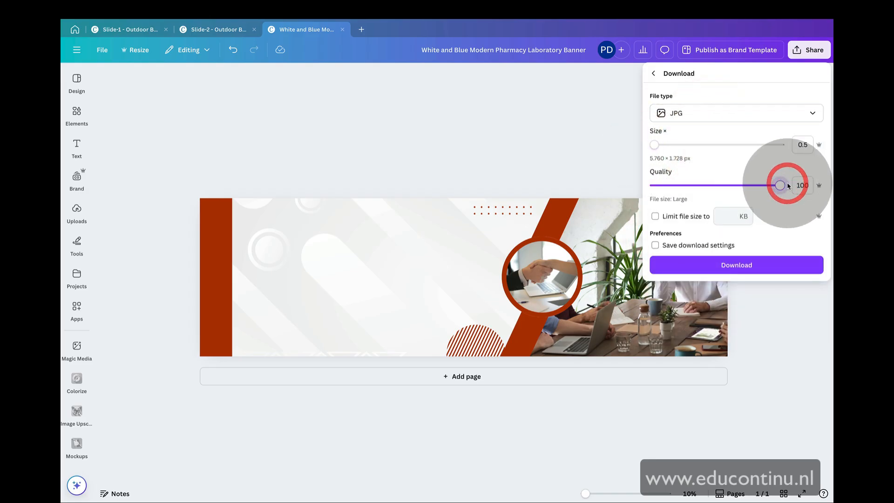
left_click(745, 265)
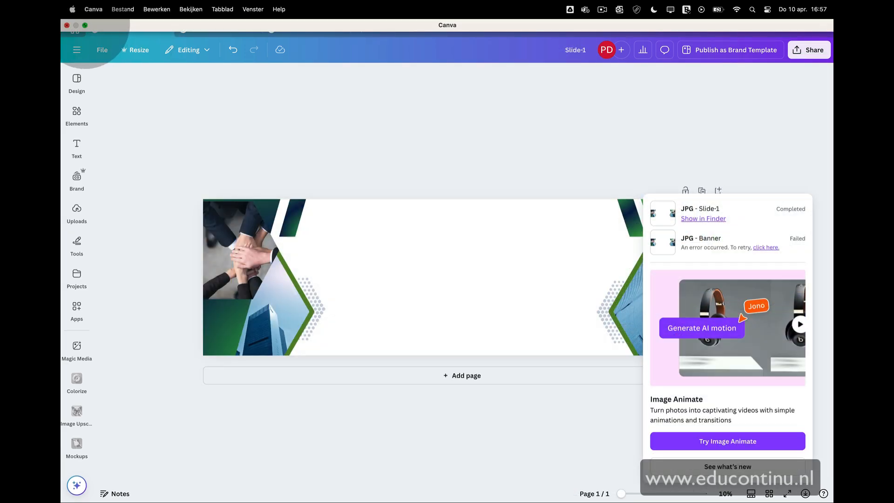
Show the downloaded JPG file in Finder
left_click(85, 26)
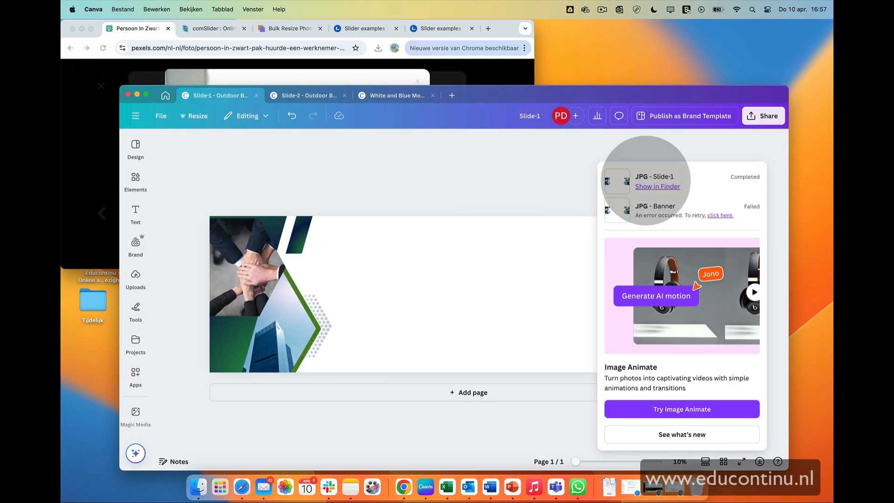
left_click(646, 186)
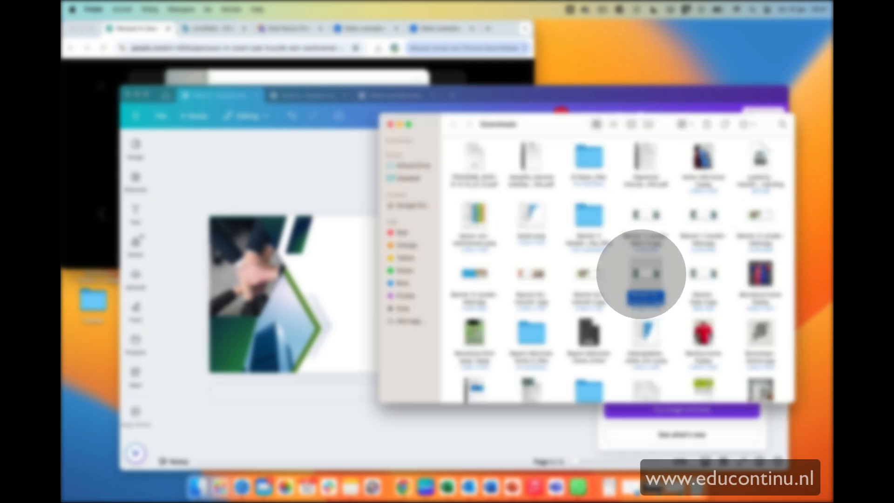
Move the downloaded banner JPG from the Downloads folder to the desktop and close Finder
left_click_drag(535, 273, 752, 54)
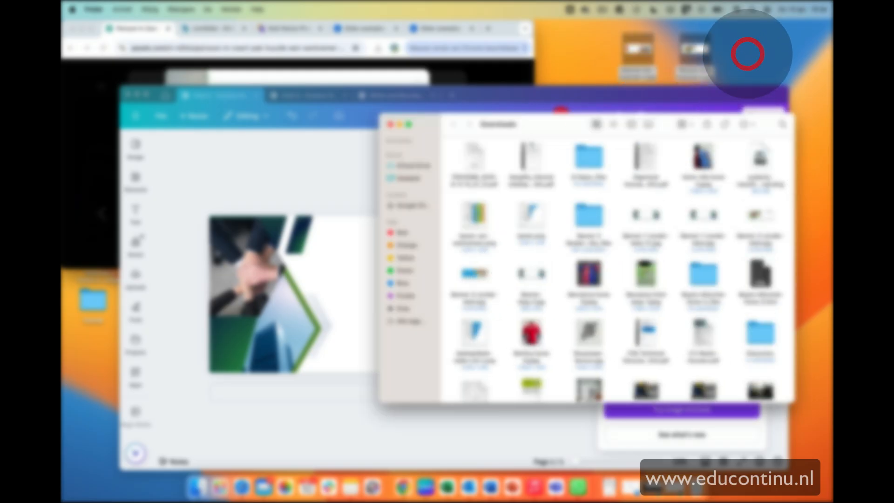
left_click(390, 125)
left_click(210, 163)
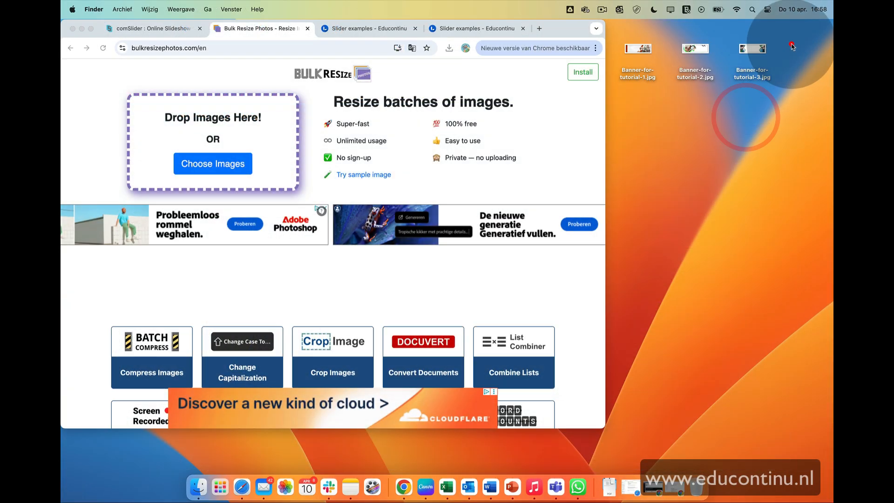
Bulk-resize the three banner JPGs at 25 percent with image quality 100% and start the resize
left_click_drag(792, 45, 316, 116)
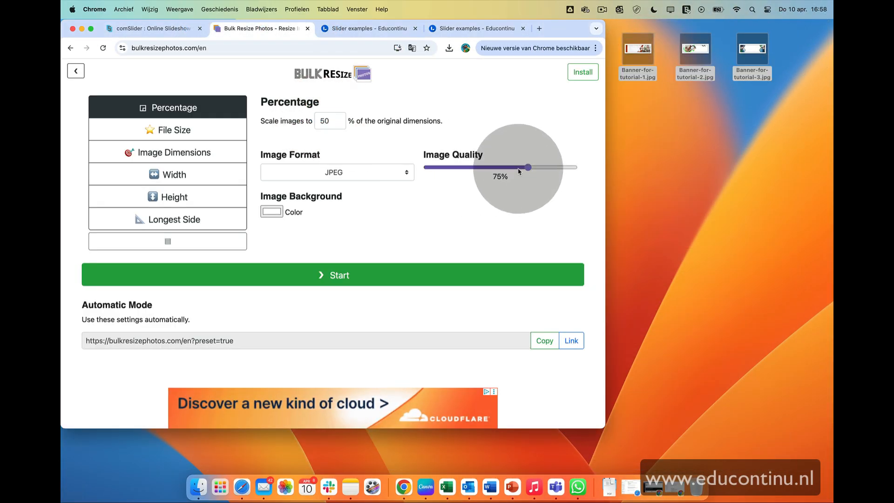
left_click_drag(528, 167, 580, 167)
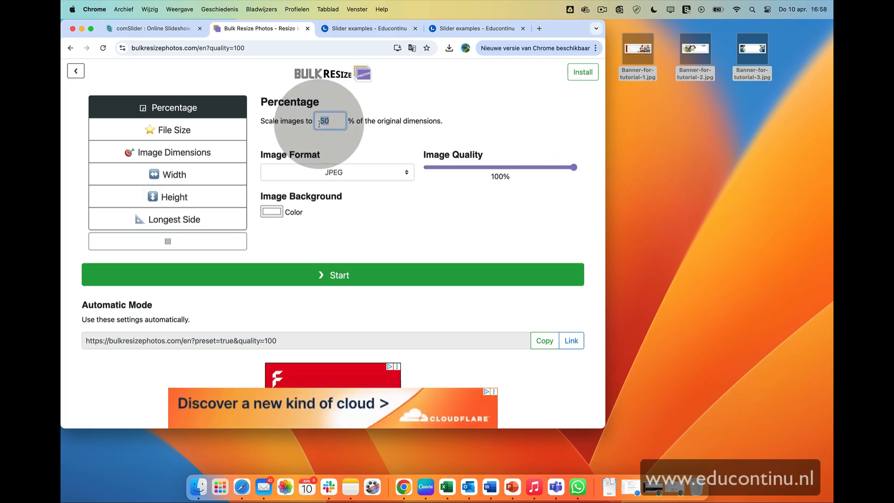
left_click(368, 279)
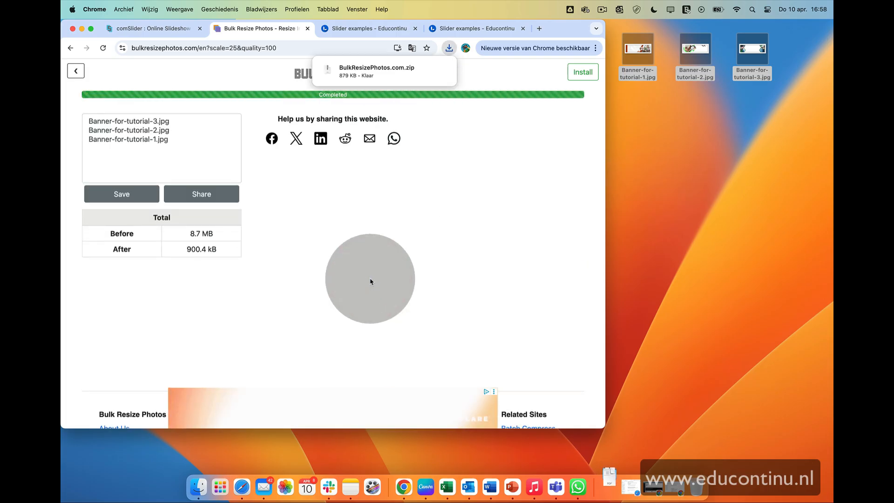
Show the downloaded BulkResizePhotos.com archive in Finder and move its folder to the desktop
mouse_move(373, 86)
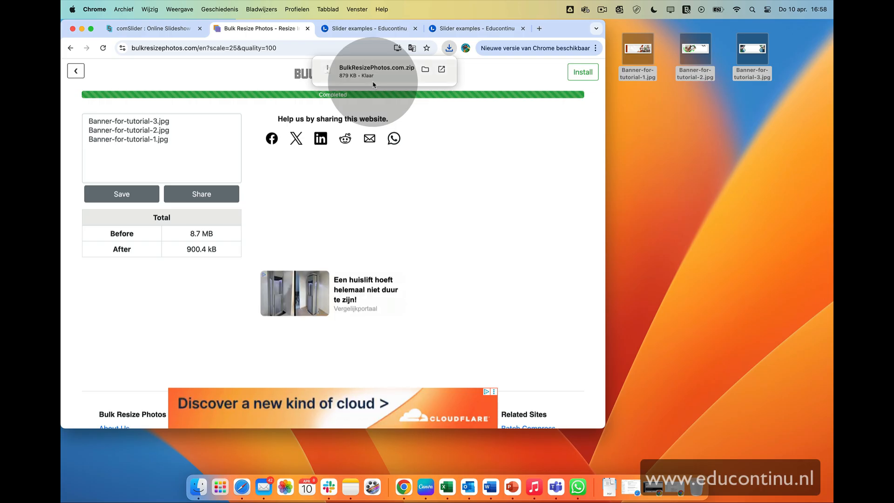
left_click(373, 85)
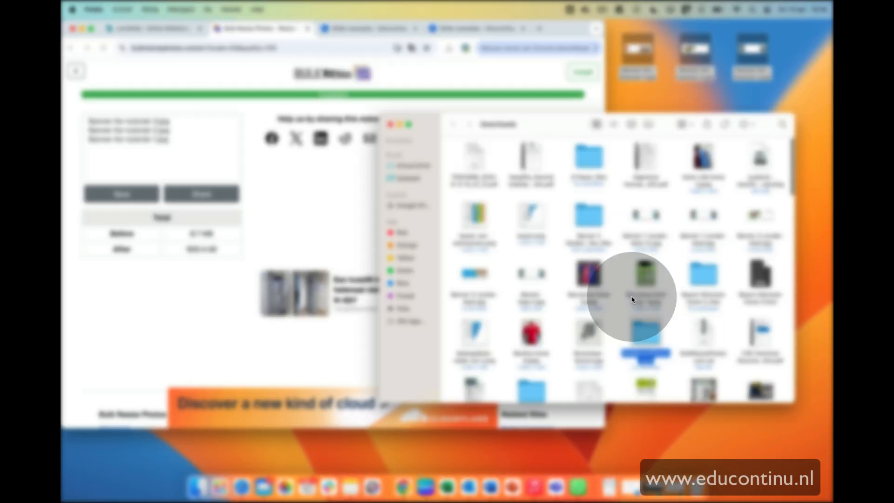
left_click_drag(652, 344, 674, 281)
left_click(391, 125)
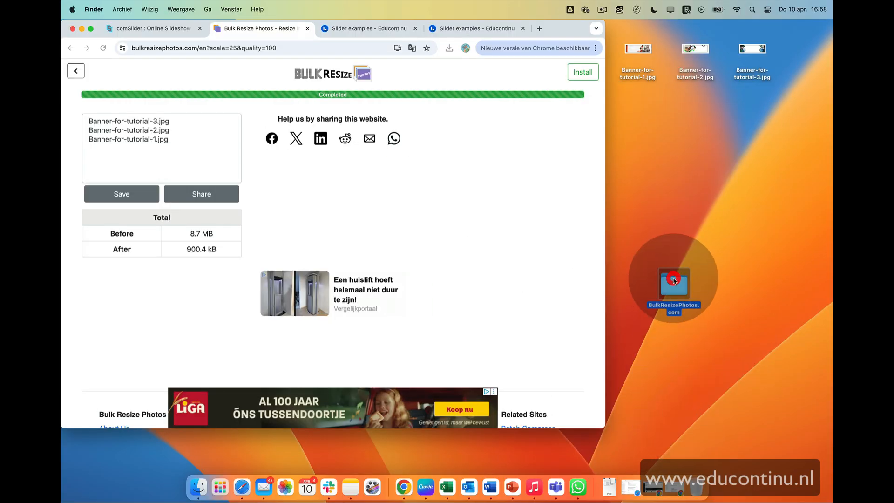
Move the resized banner files from the BulkResizePhotos.com folder onto the desktop and open Banner-for-tutorial-1.jpg
double_click(675, 280)
left_click_drag(316, 131, 765, 153)
left_click_drag(764, 153, 785, 161)
double_click(685, 152)
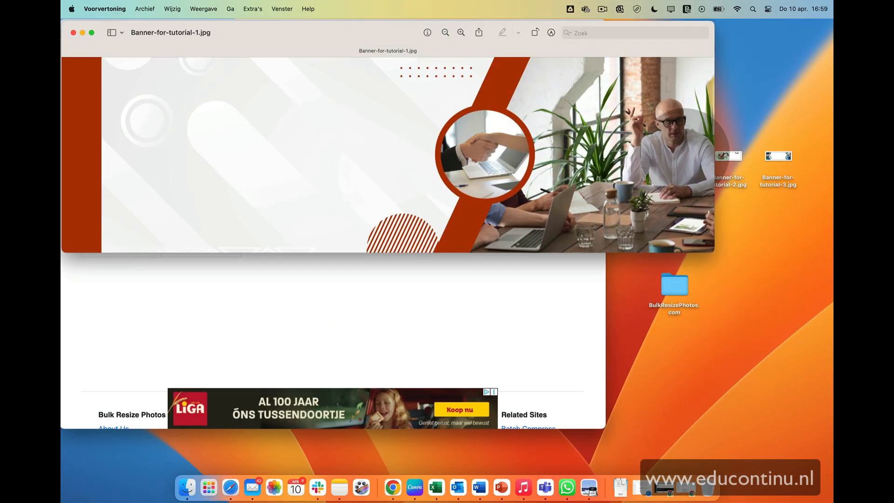
Inspect the resized image's file size and dimensions in the info window, then close the preview
left_click(282, 9)
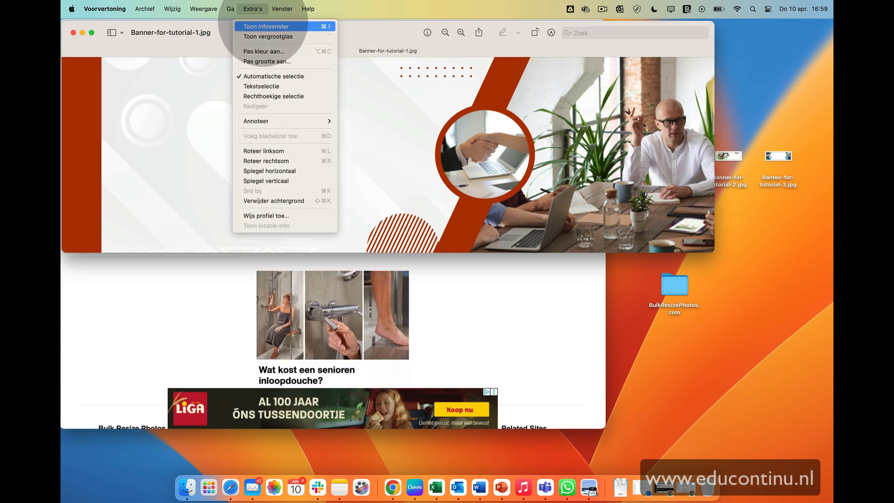
left_click(263, 23)
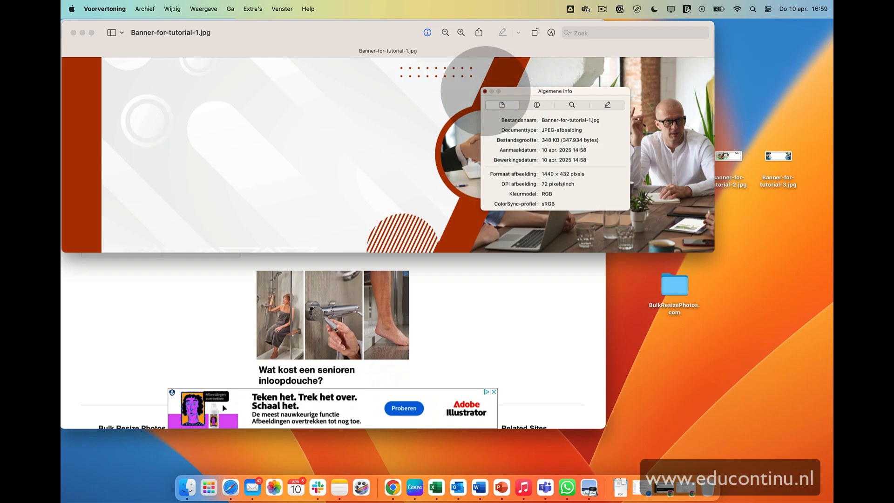
left_click(485, 91)
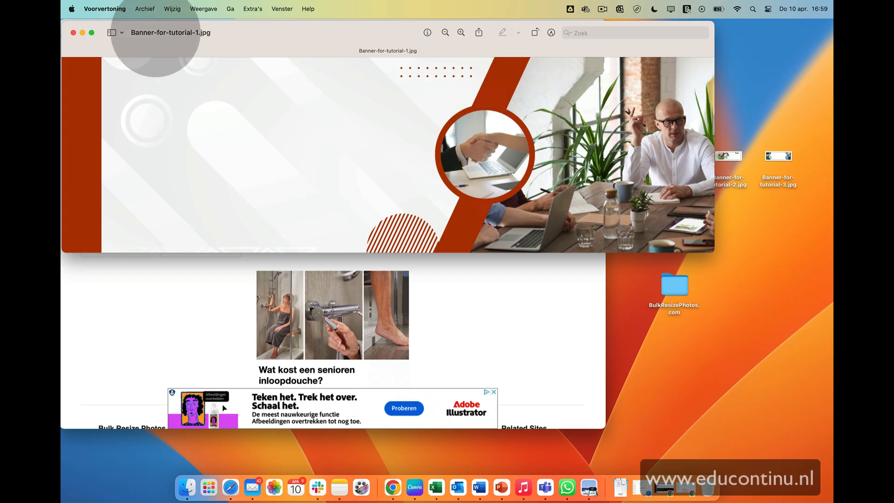
left_click(73, 33)
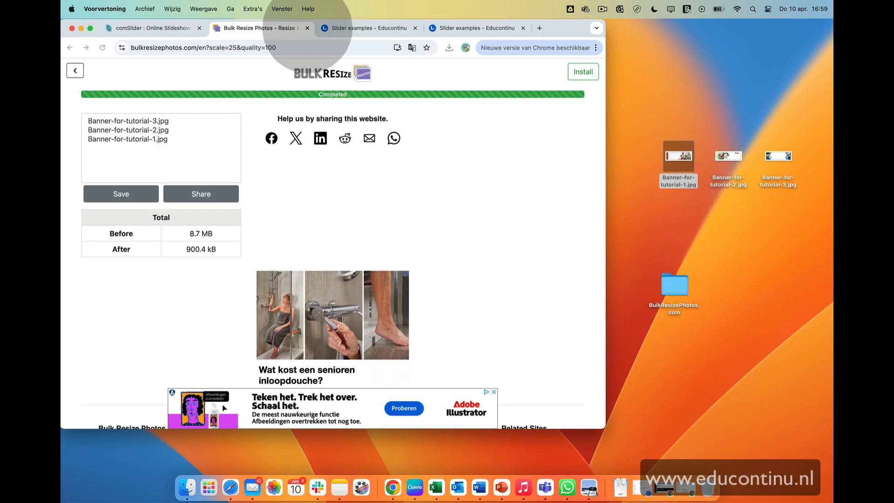
Close the resize tab, switch to the comSlider tab and enlarge the browser window
left_click(307, 28)
left_click(150, 28)
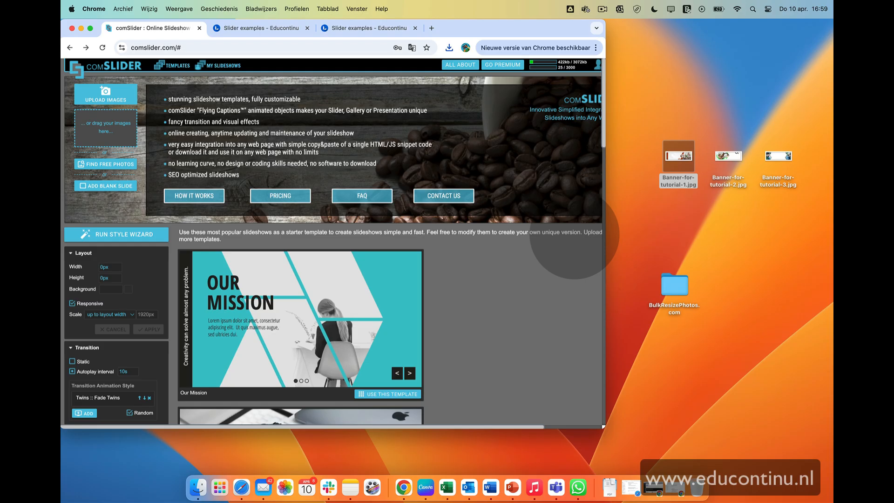
left_click_drag(604, 428, 778, 448)
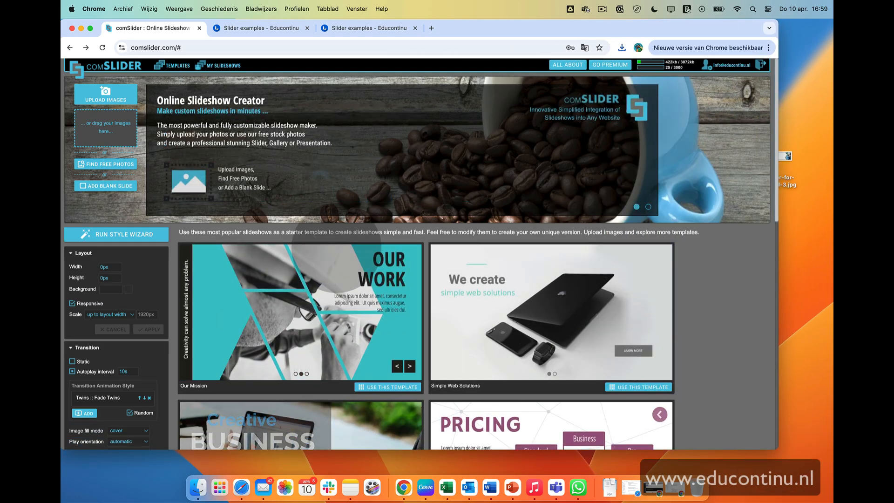
Browse the comSlider slideshow templates and their slides
scroll(242, 251, "down", 3)
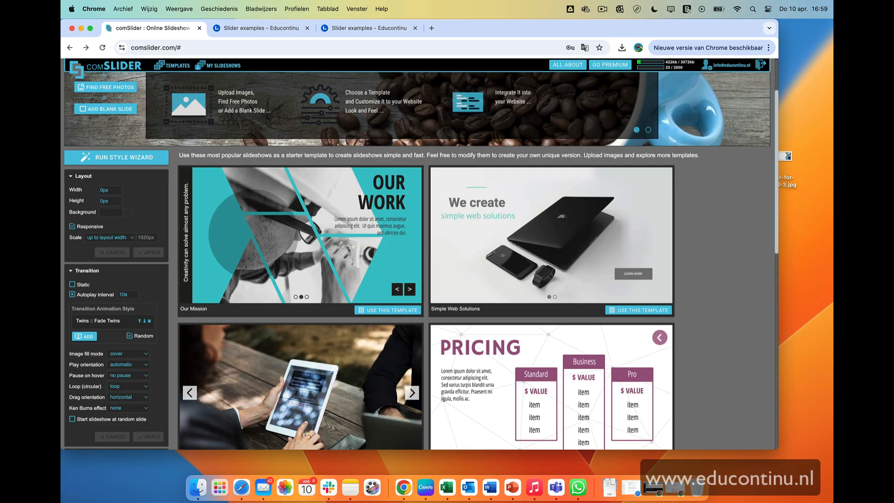
left_click(410, 289)
left_click(409, 288)
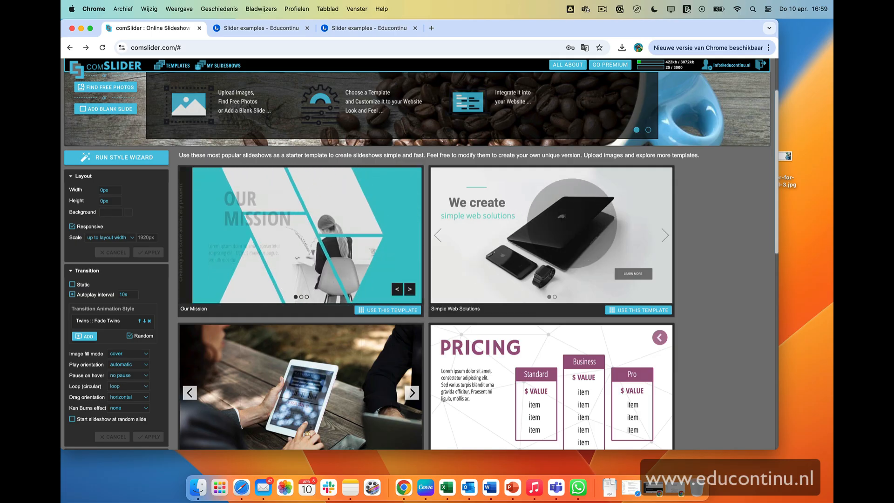
scroll(665, 236, "down", 4)
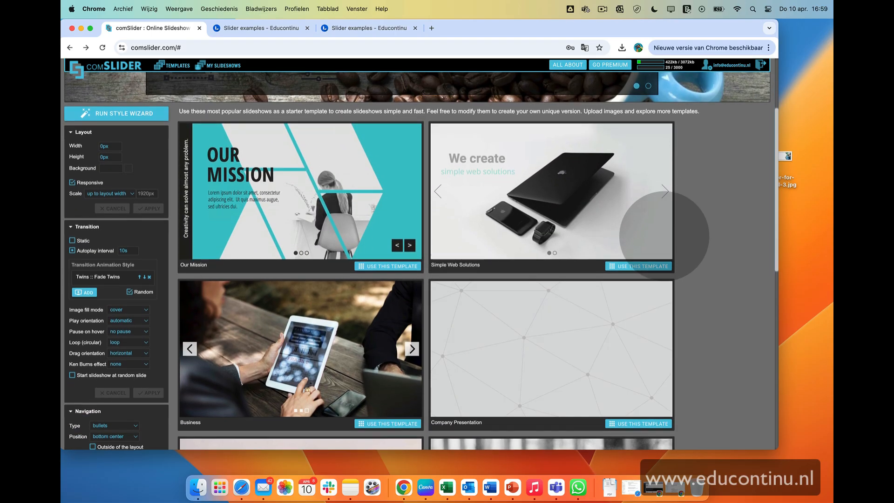
scroll(664, 236, "down", 10)
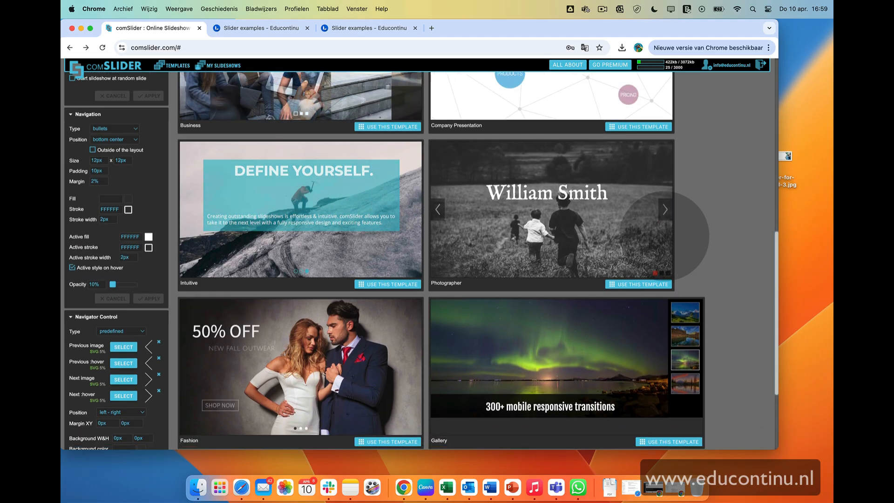
scroll(664, 237, "up", 10)
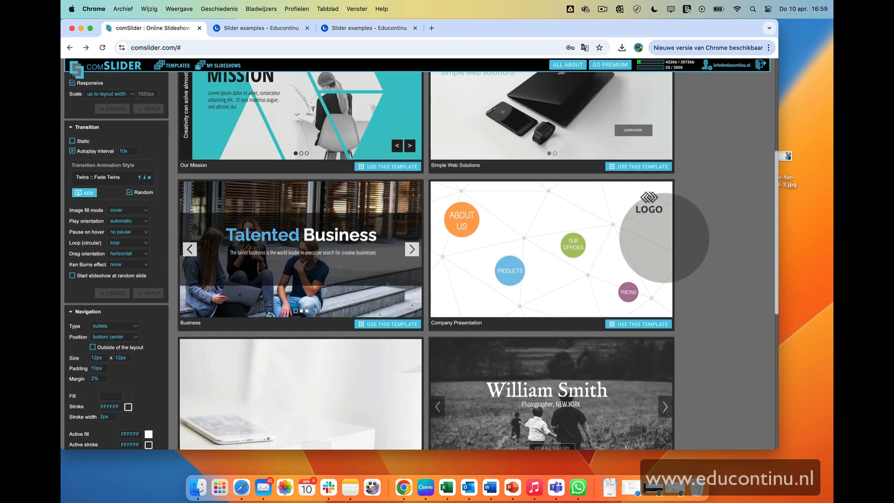
scroll(664, 237, "up", 5)
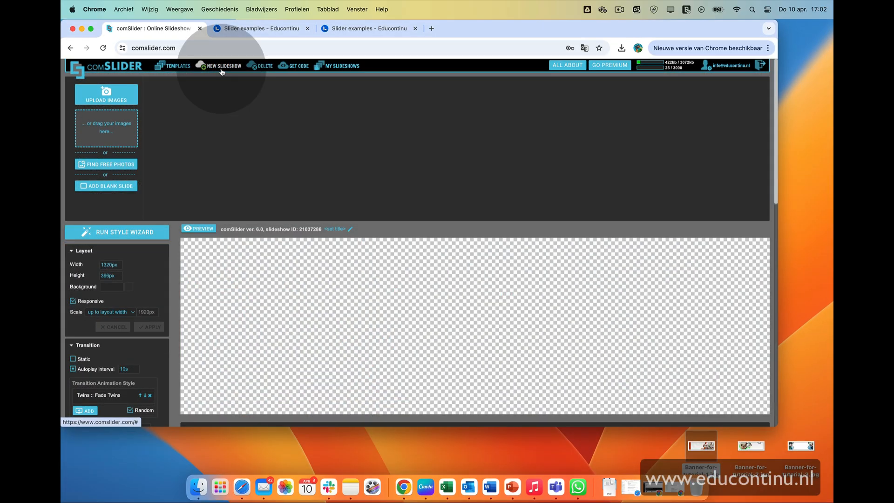
Upload Banner-for-tutorial-1, -2 and -3 into the new slideshow by dropping them on the image drop area
scroll(217, 202, "down", 1)
scroll(140, 102, "up", 1)
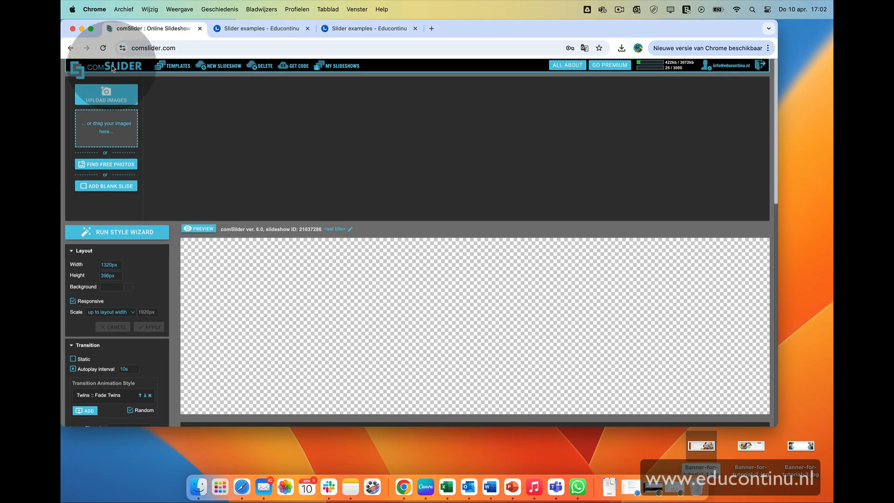
left_click(112, 66)
left_click_drag(706, 453, 238, 186)
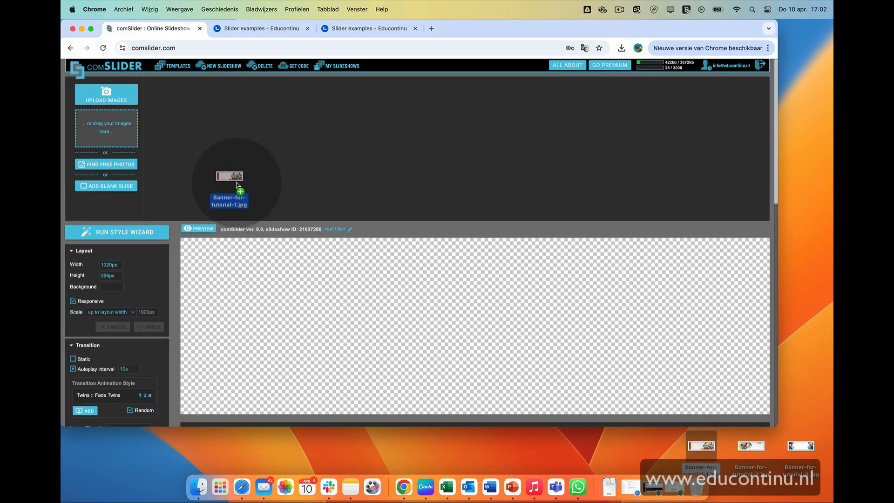
left_click_drag(133, 151, 104, 128)
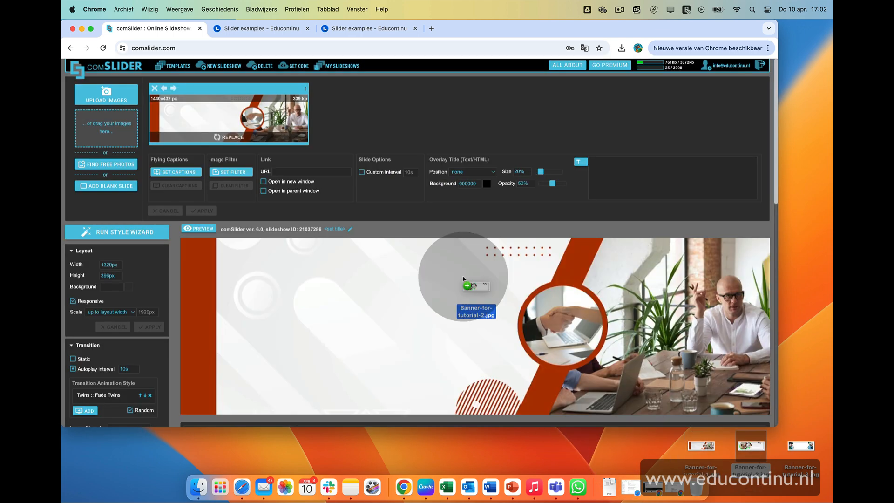
left_click_drag(801, 446, 131, 125)
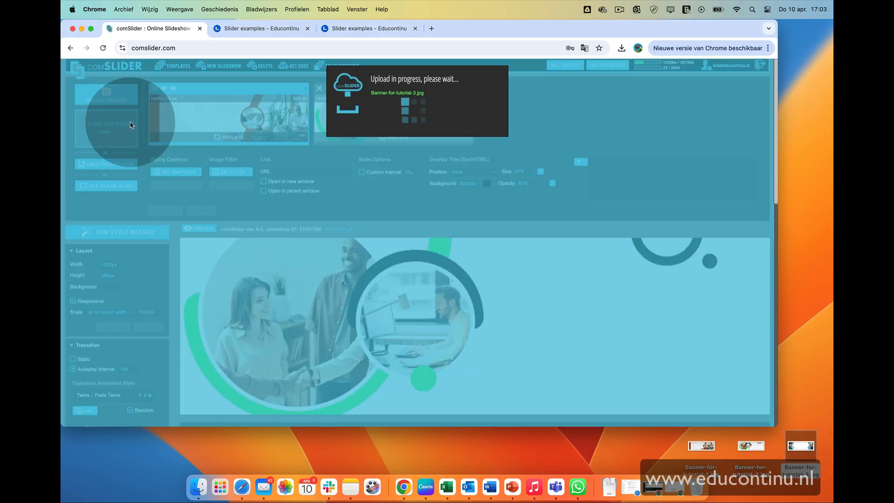
Switch the browser to full screen and preview the slideshow by stepping through its slides
key("ctrl+super+f")
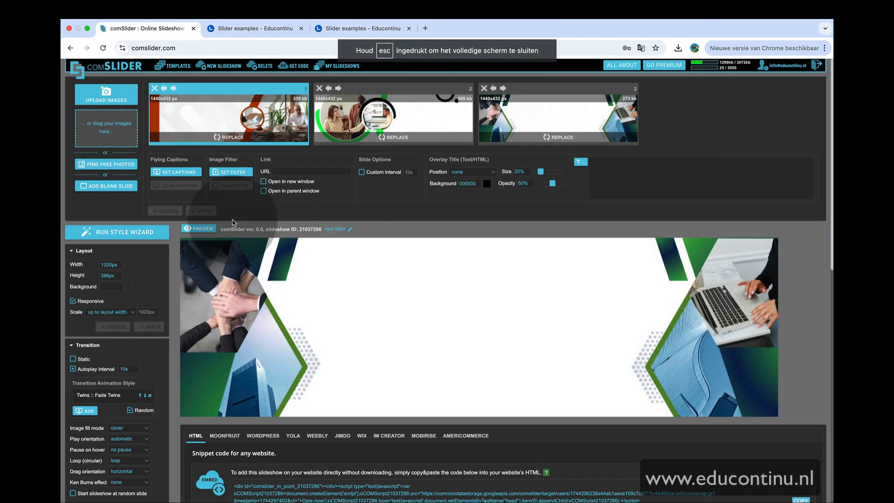
scroll(106, 306, "down", 3)
scroll(105, 306, "up", 2)
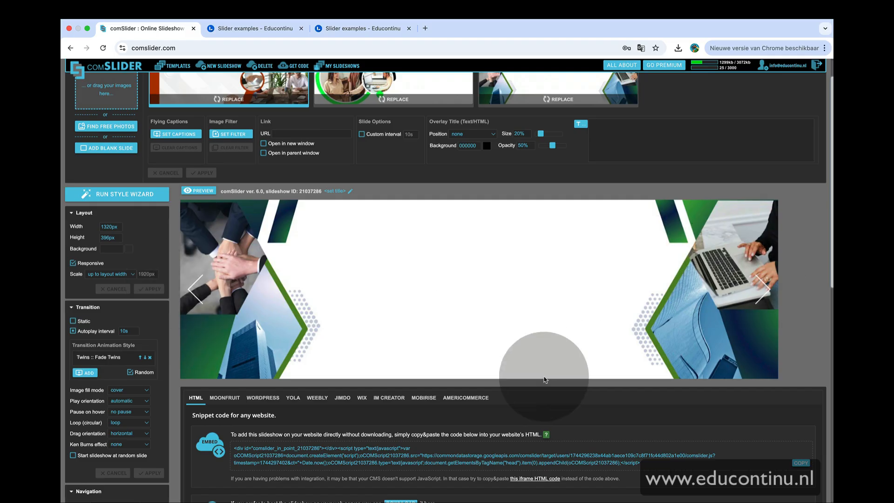
left_click(470, 370)
left_click(482, 371)
left_click(489, 370)
left_click(472, 371)
scroll(472, 374, "up", 1)
scroll(473, 374, "down", 3)
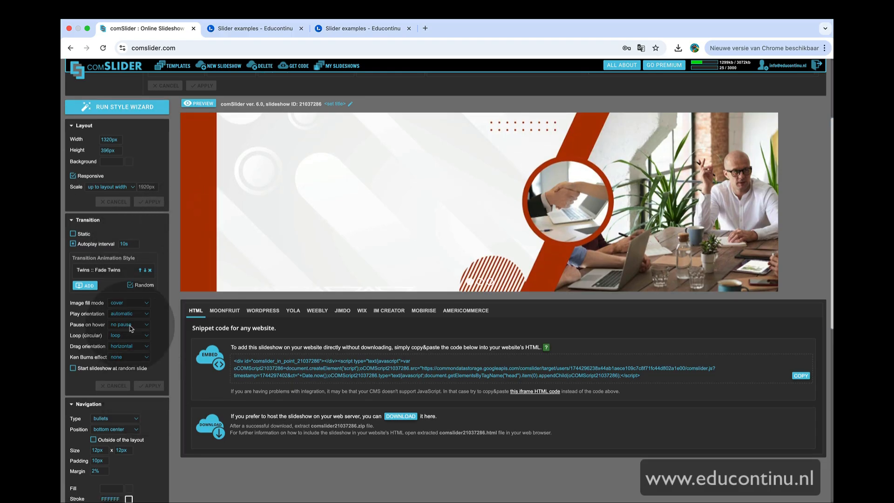
Set the navigation bullets' active fill and active stroke to 000000 and apply the change
scroll(131, 328, "down", 4)
scroll(132, 325, "down", 1)
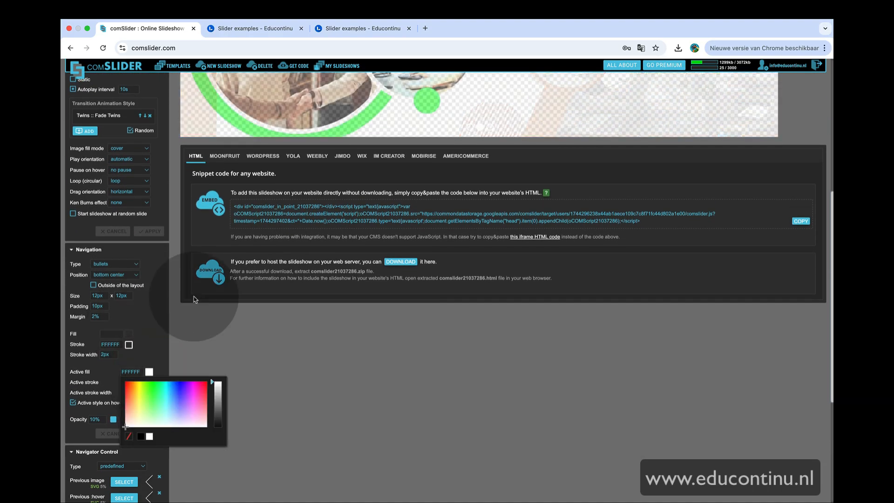
scroll(155, 391, "up", 1)
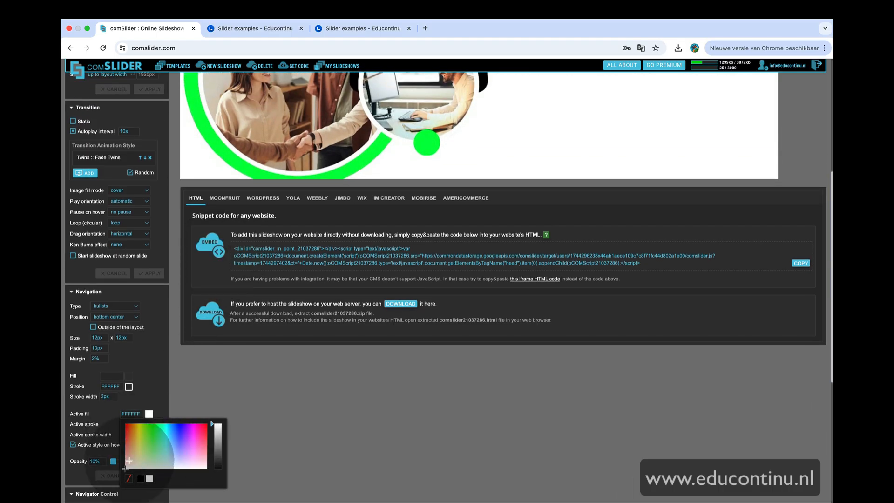
scroll(129, 461, "up", 1)
scroll(140, 461, "down", 1)
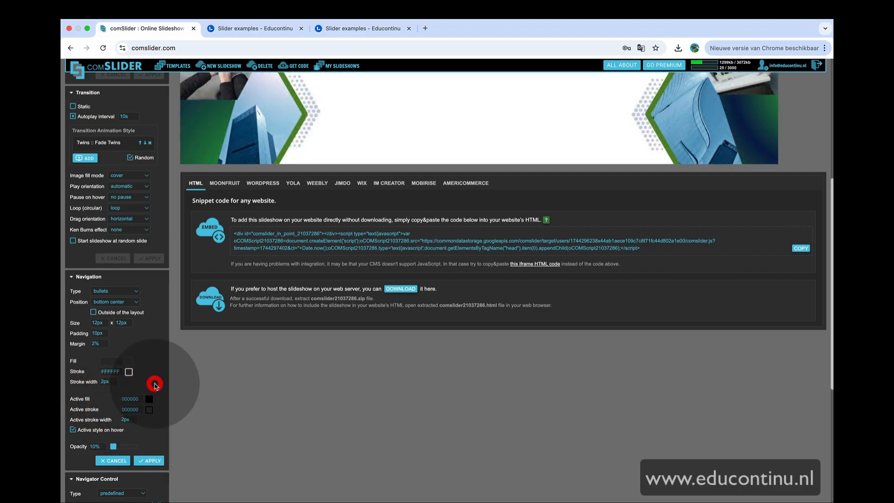
scroll(154, 401, "down", 1)
left_click(150, 437)
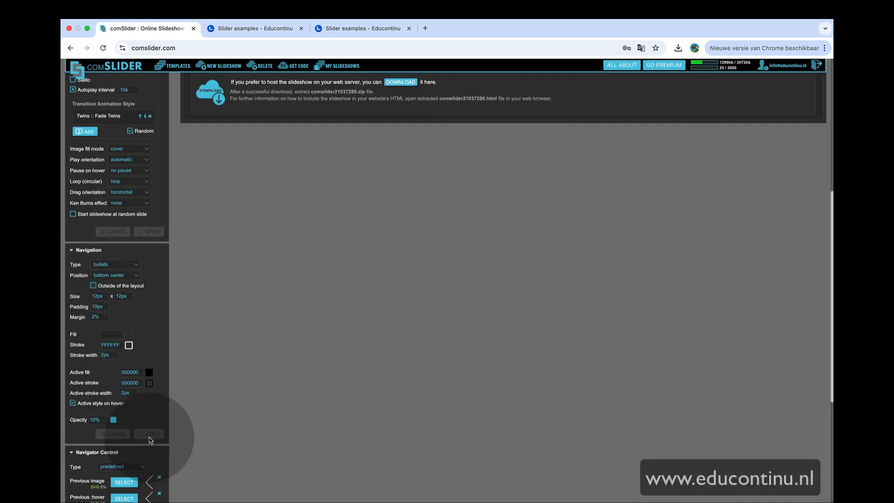
Apply the thin arrow navigator control set coloured 000000 to the slideshow and apply the navigator settings
scroll(401, 331, "up", 3)
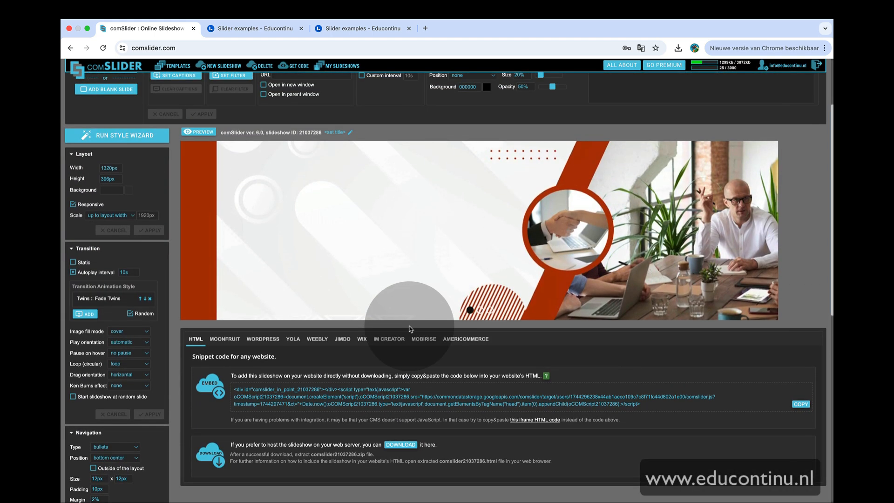
scroll(466, 311, "down", 7)
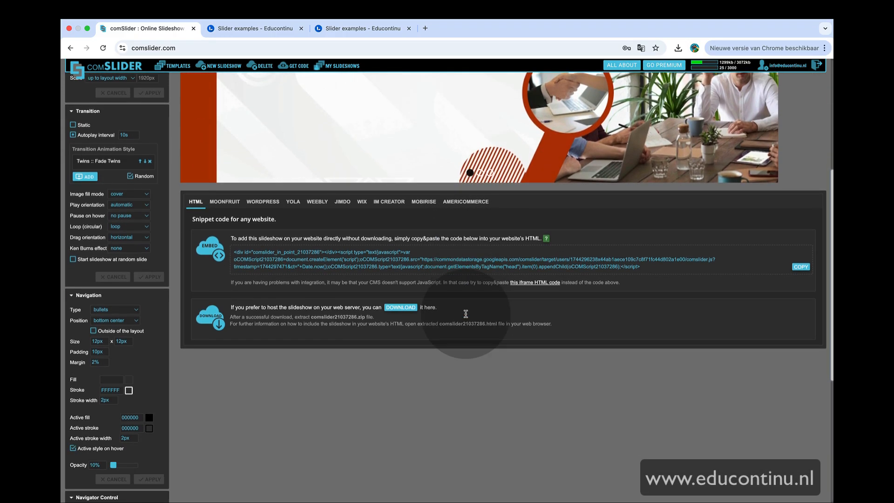
left_click(131, 396)
left_click(331, 288)
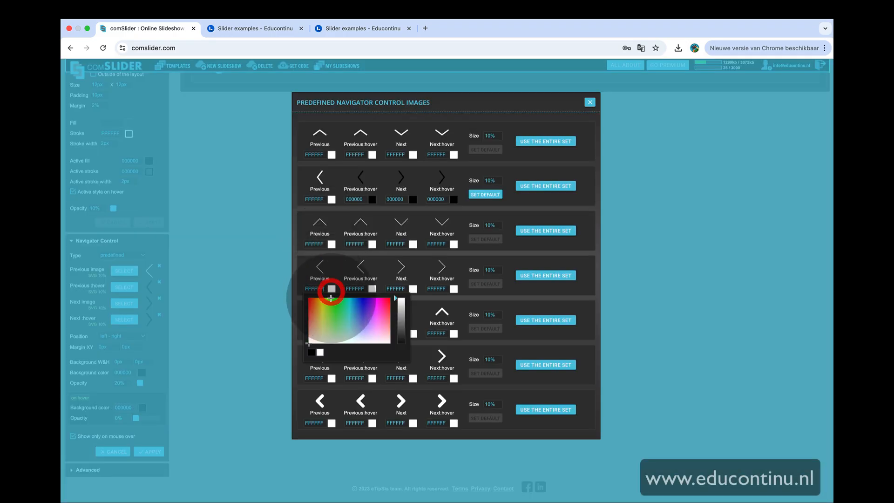
left_click(312, 352)
left_click(372, 288)
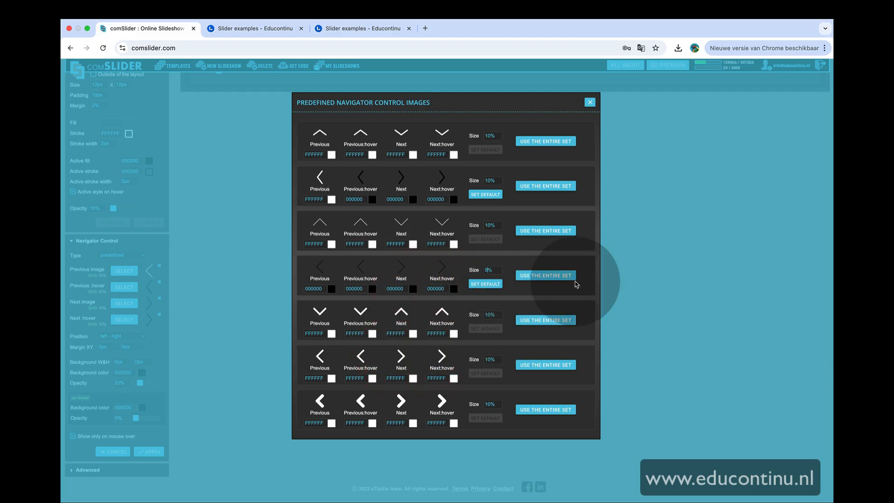
left_click(555, 280)
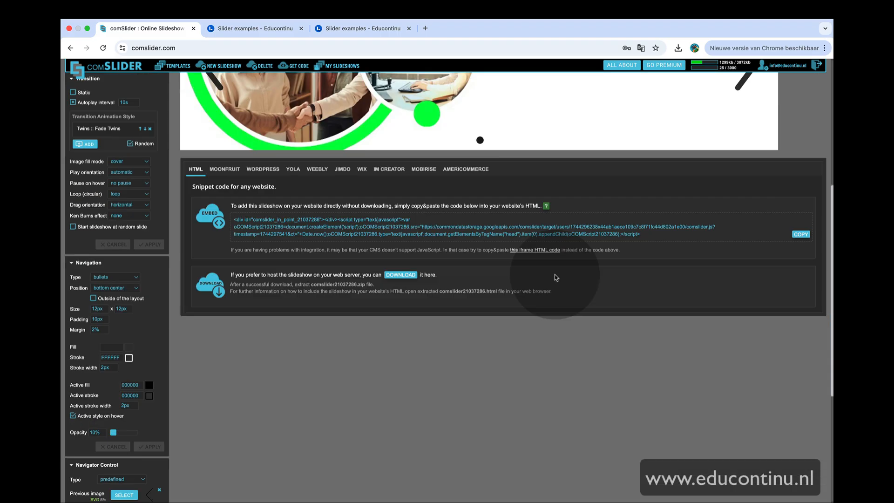
scroll(556, 278, "down", 5)
left_click(151, 453)
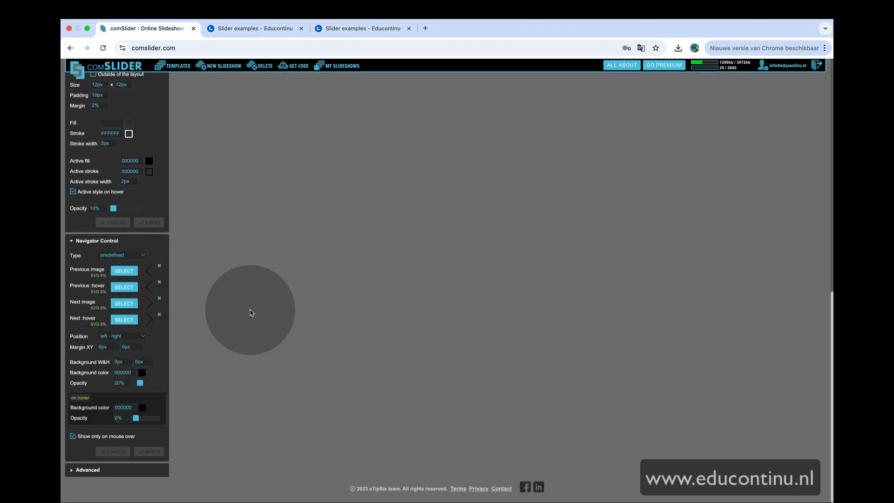
Preview the slideshow by stepping back with the previous arrow and switching slides with the navigation bullets
scroll(252, 314, "up", 2)
scroll(250, 313, "up", 6)
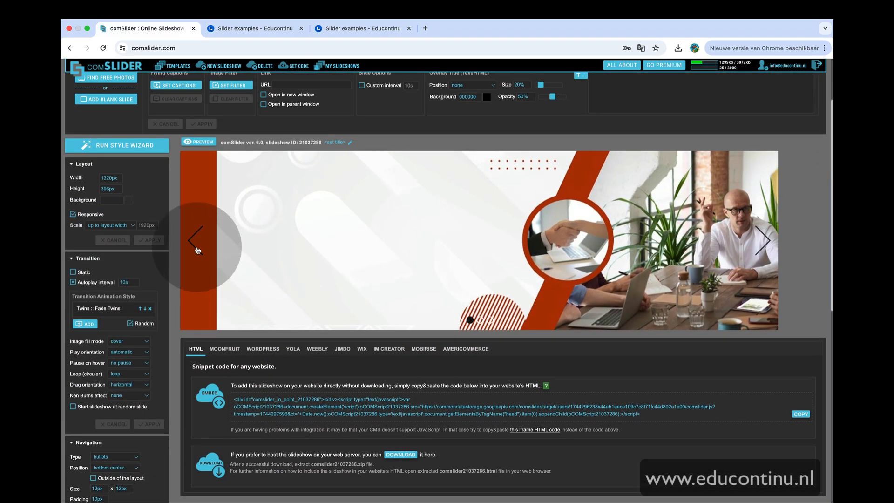
left_click(198, 250)
left_click(197, 251)
left_click(197, 250)
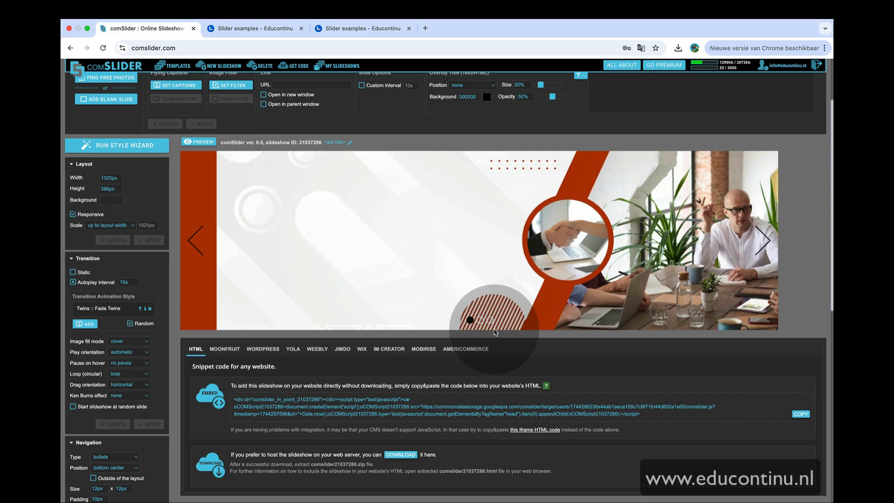
left_click(480, 320)
left_click(489, 320)
left_click(480, 321)
left_click(470, 321)
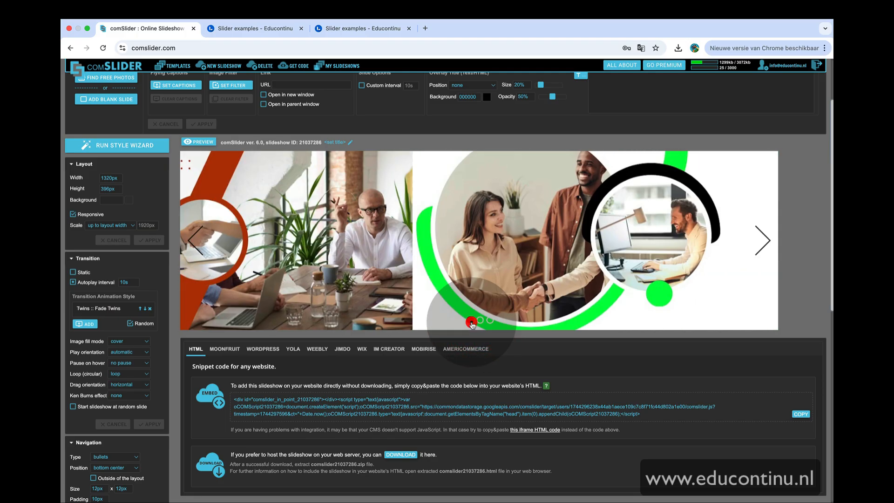
scroll(472, 325, "up", 3)
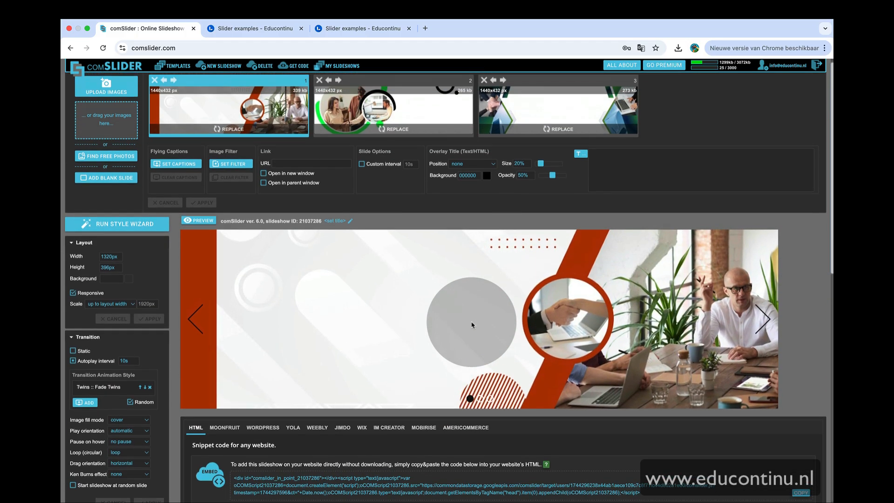
Open the image filter for the first slide and try out the effect presets and adjustment sliders
left_click(267, 236)
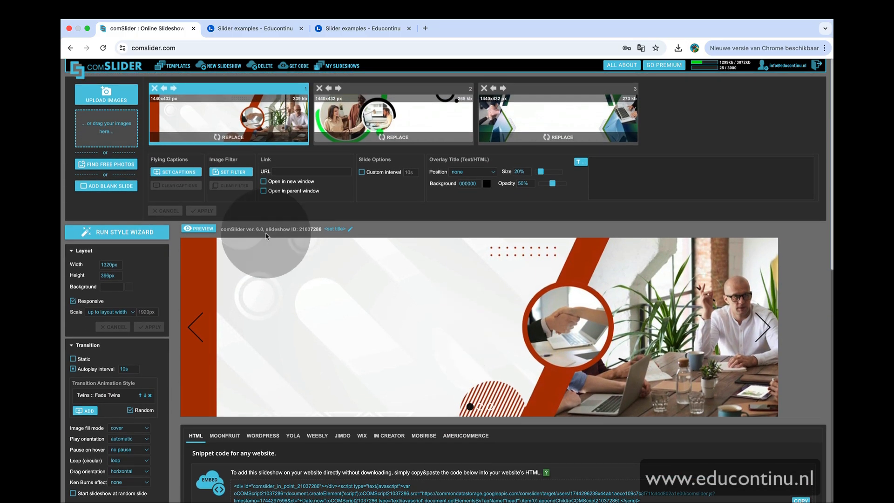
left_click(218, 173)
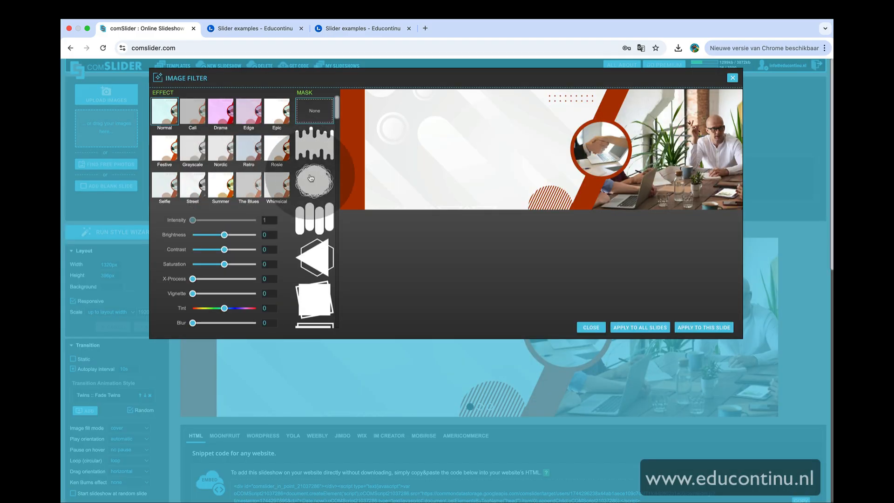
left_click(207, 115)
left_click(170, 110)
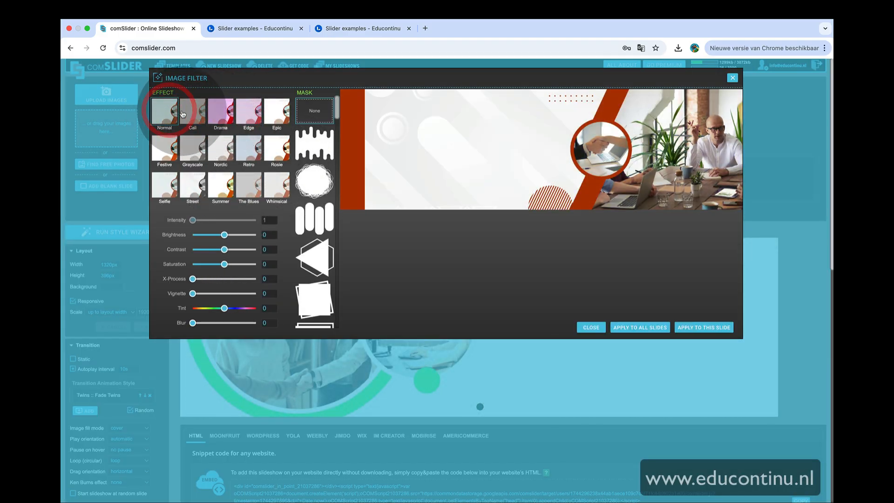
left_click(185, 108)
left_click(171, 153)
left_click(186, 152)
left_click(168, 121)
left_click_drag(227, 240, 224, 265)
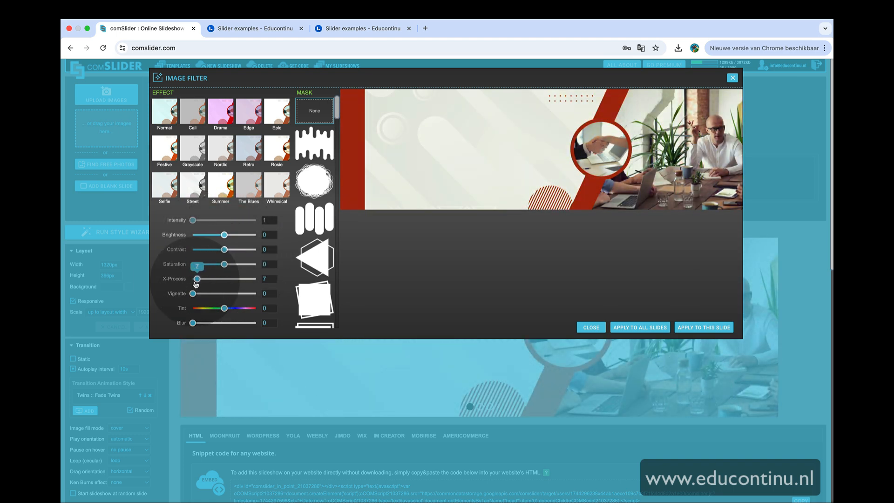
Try out the mask shapes on the first slide, reset the mask to None and close the filter without applying
left_click(322, 257)
left_click(319, 209)
left_click(318, 178)
left_click(319, 157)
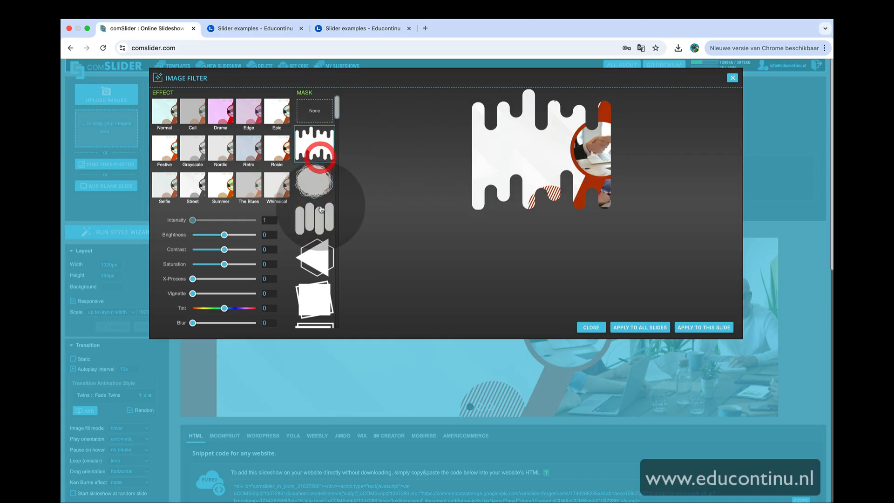
scroll(320, 232, "down", 3)
left_click(320, 261)
scroll(320, 266, "up", 3)
left_click(314, 110)
left_click(732, 78)
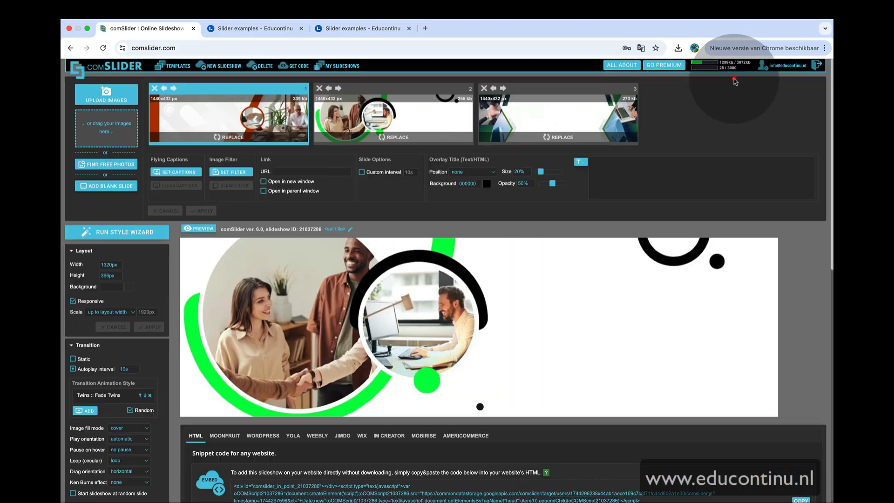
Open flying captions for the first slide and add a black text caption reading 'Here comes your text' near the upper left
left_click(182, 173)
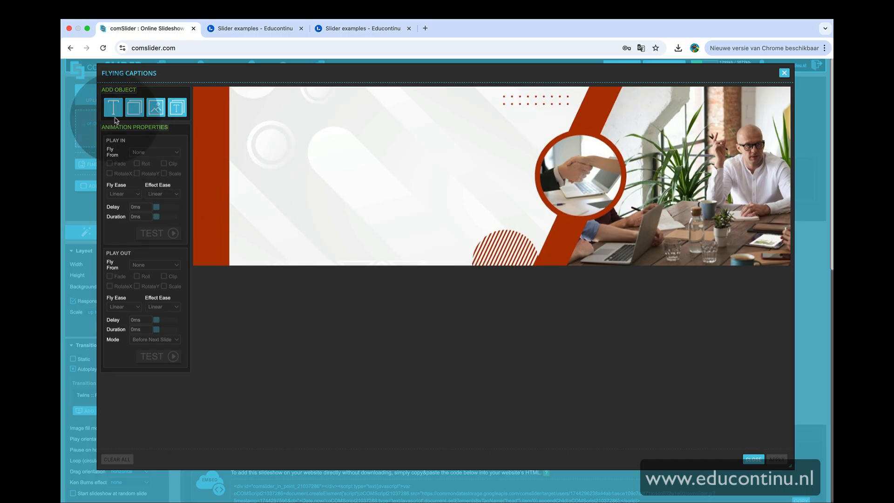
left_click(114, 110)
left_click(498, 187)
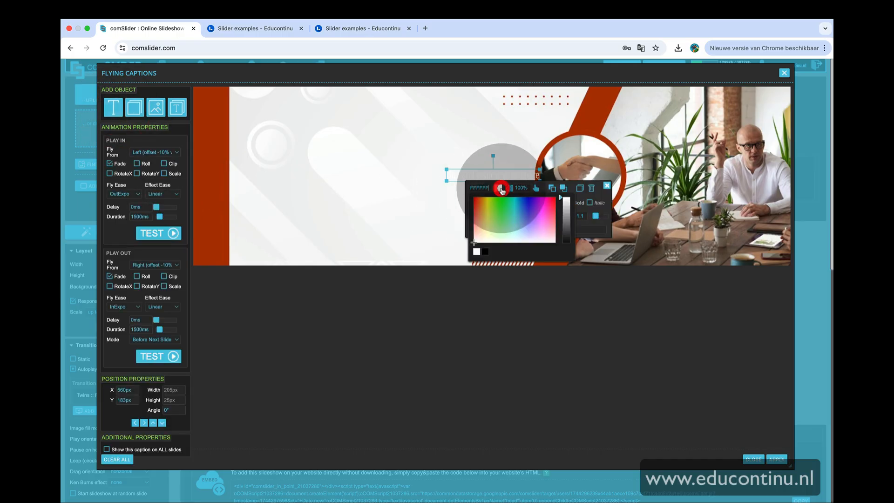
left_click(486, 252)
left_click_drag(514, 176, 470, 161)
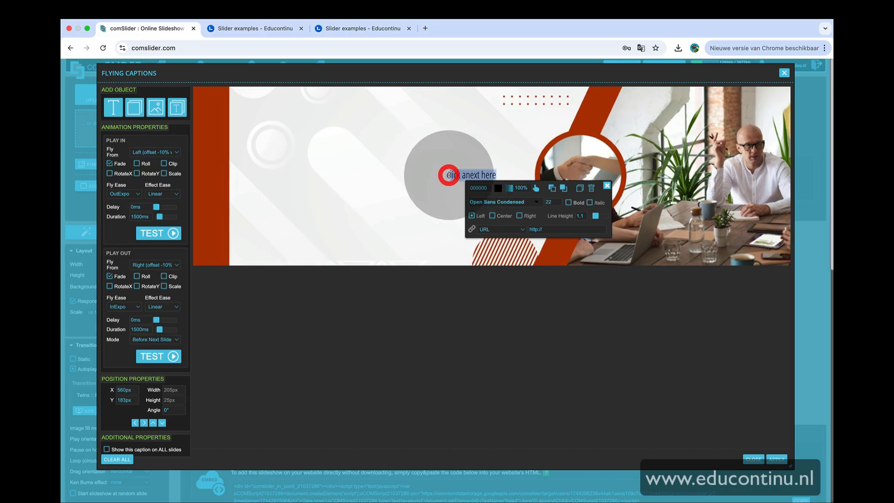
key("BackSpace")
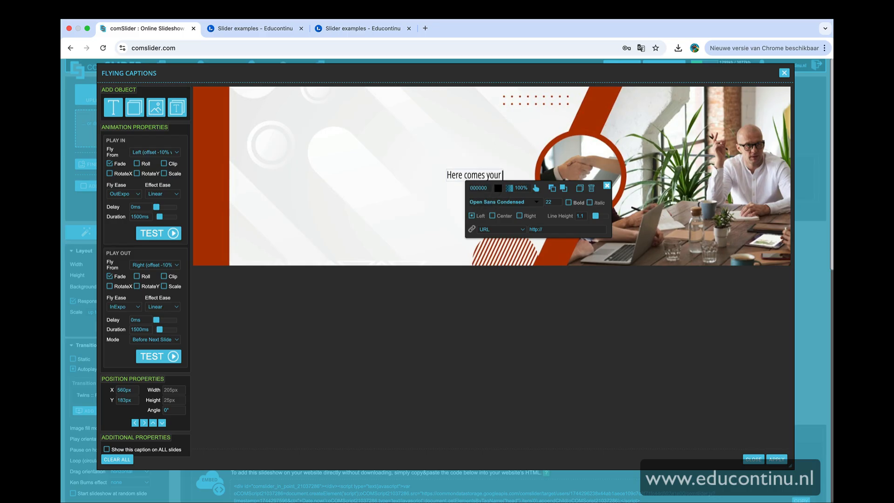
left_click_drag(516, 170, 357, 144)
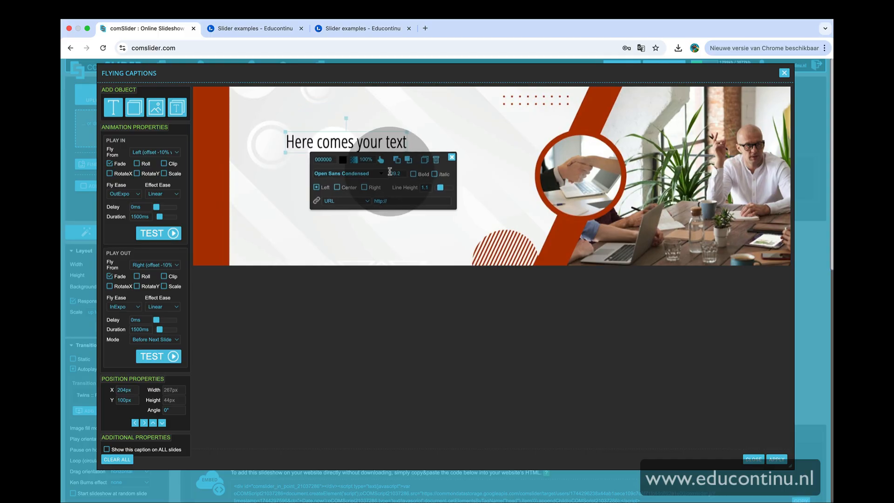
left_click(441, 134)
Add a grey rectangle box caption below the heading text
left_click(131, 107)
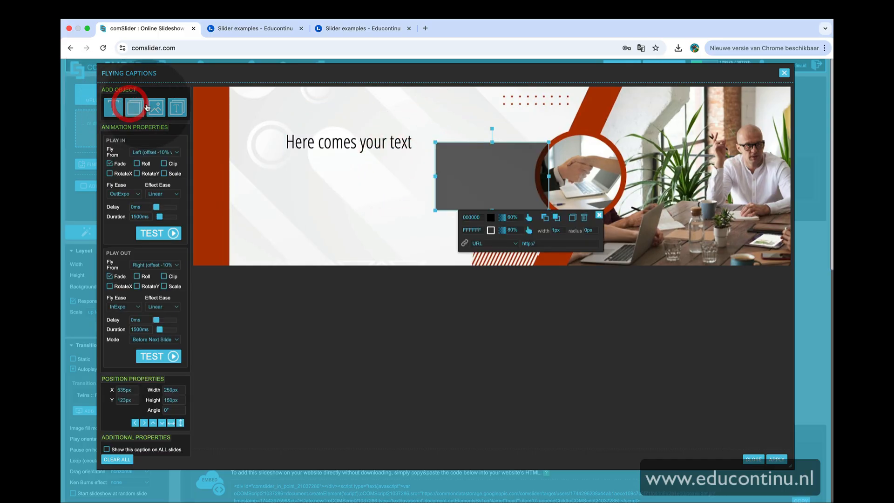
left_click_drag(467, 160, 322, 186)
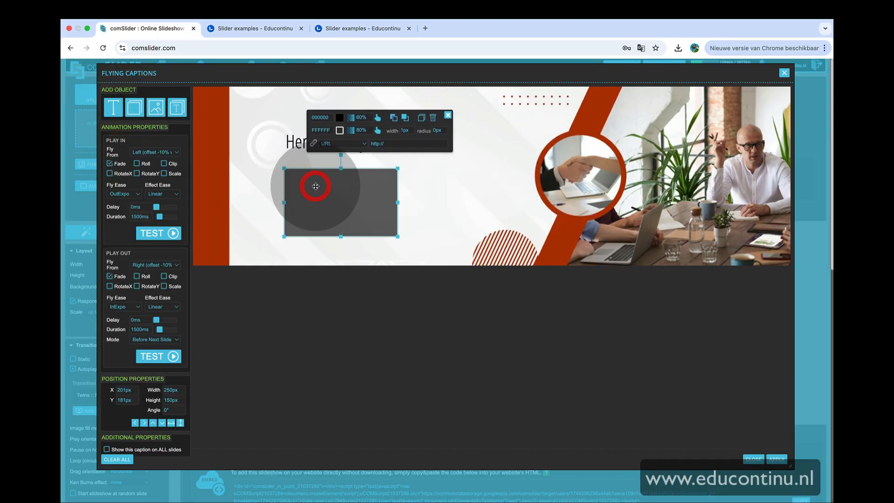
left_click(420, 198)
left_click(368, 201)
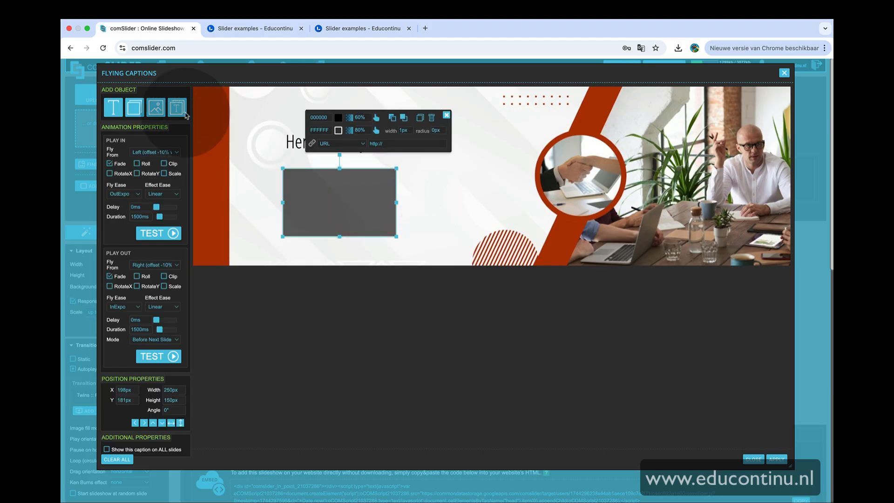
Add a button caption with black colours beside the heading and enlarge it
left_click(156, 108)
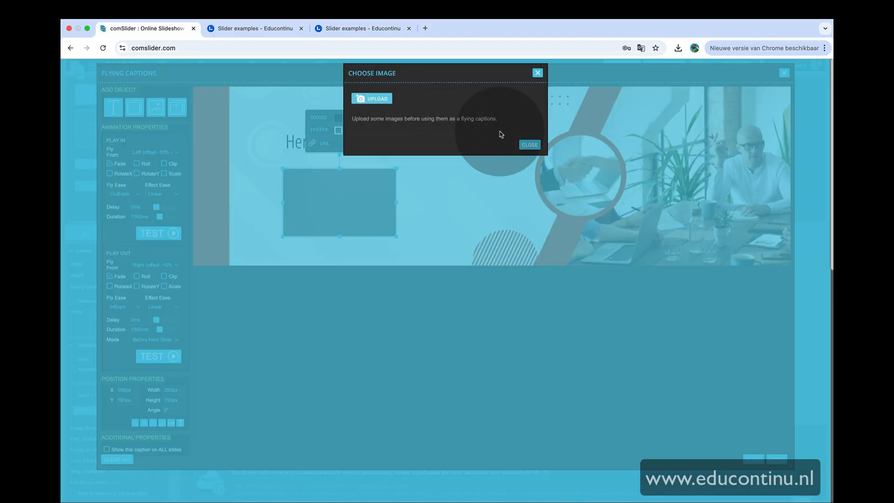
left_click(530, 145)
left_click(177, 107)
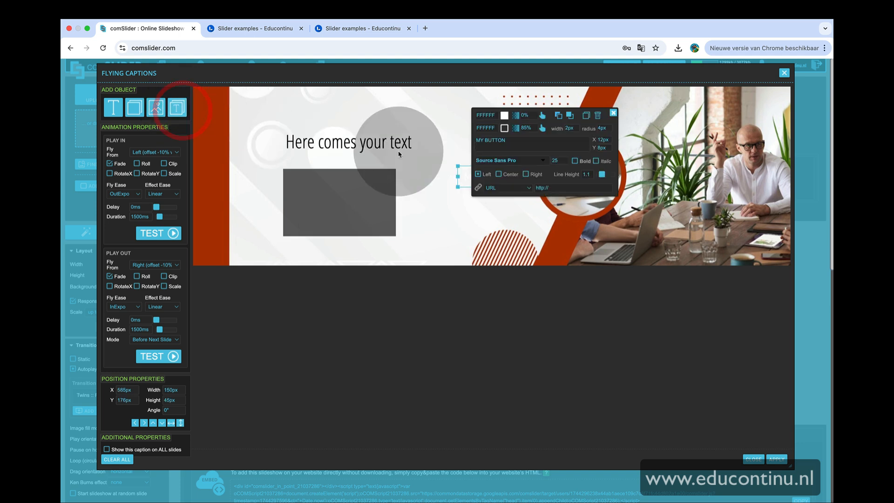
left_click(504, 115)
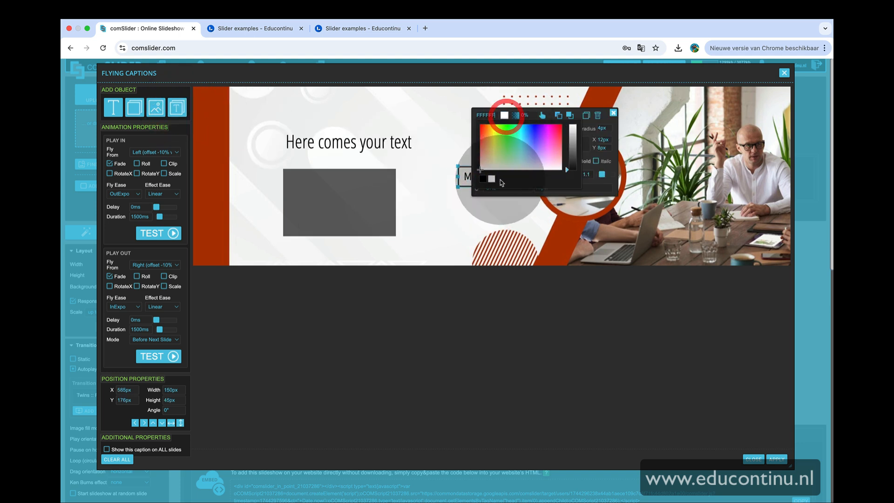
left_click(441, 151)
left_click_drag(473, 174, 442, 140)
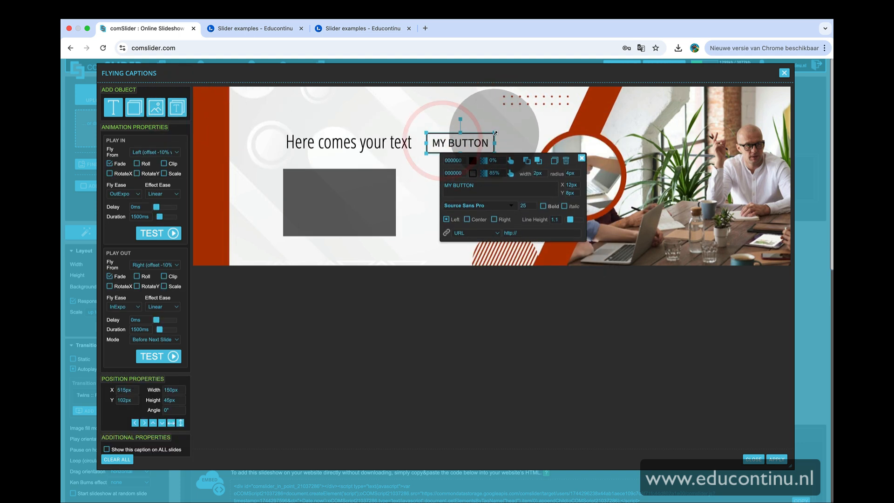
left_click_drag(494, 132, 533, 114)
Rearrange the heading, rectangle and button captions on the slide and deselect them
left_click(401, 113)
left_click_drag(464, 130, 466, 139)
left_click_drag(368, 146, 336, 132)
left_click(352, 206)
left_click_drag(352, 207, 331, 208)
left_click(443, 159)
left_click_drag(443, 158, 428, 174)
left_click(461, 118)
left_click(181, 228)
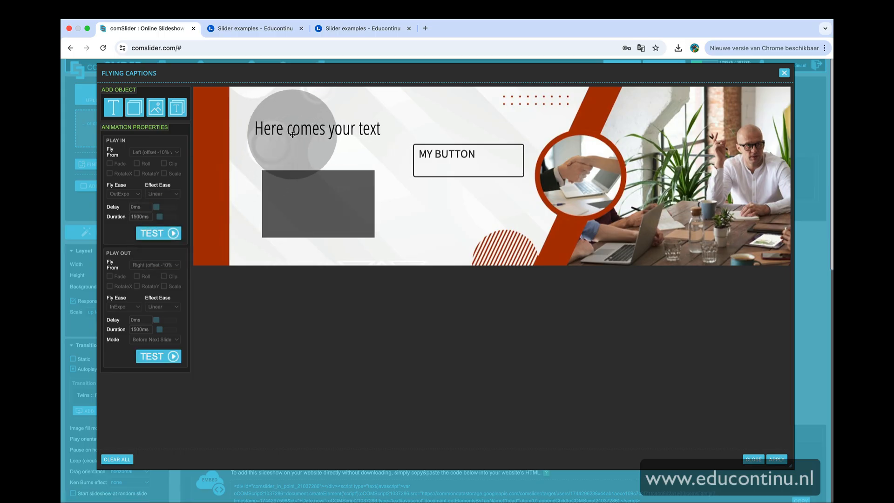
Review the heading caption's Play In fly-from direction options
left_click(286, 130)
left_click(156, 152)
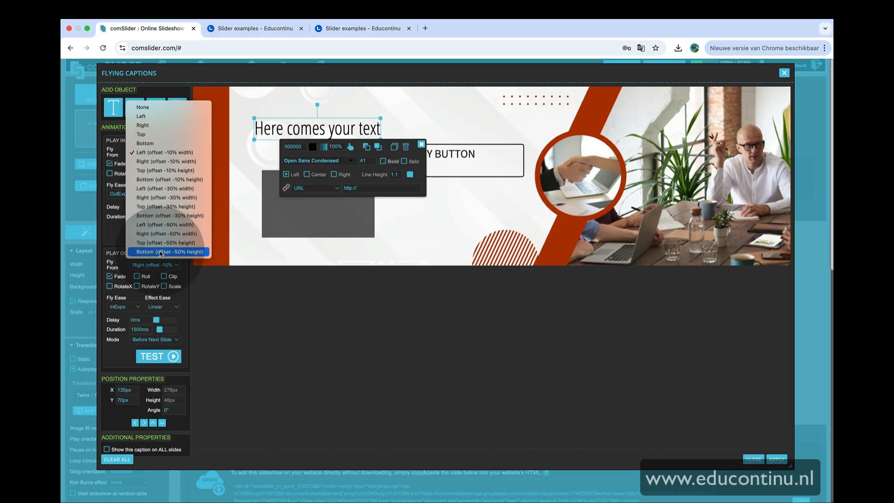
left_click(165, 198)
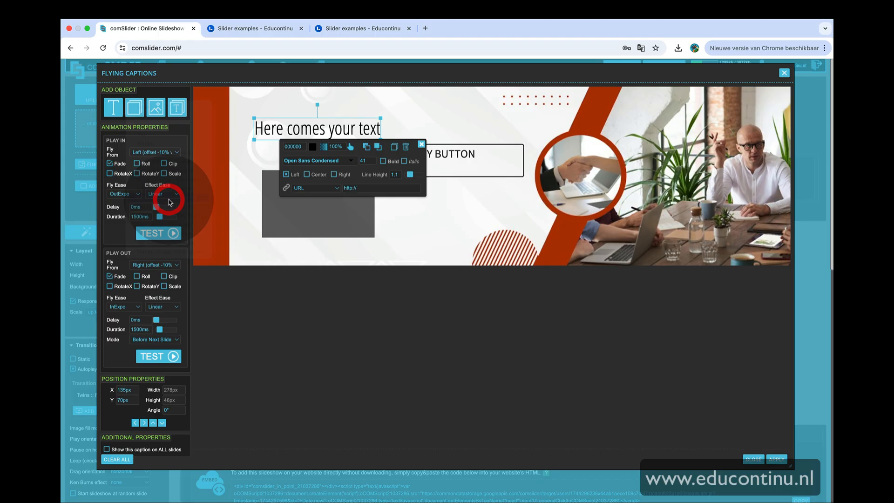
Set the button's Play In to fly from Bottom (offset -10% height) with Roll, and test the animation
left_click(444, 154)
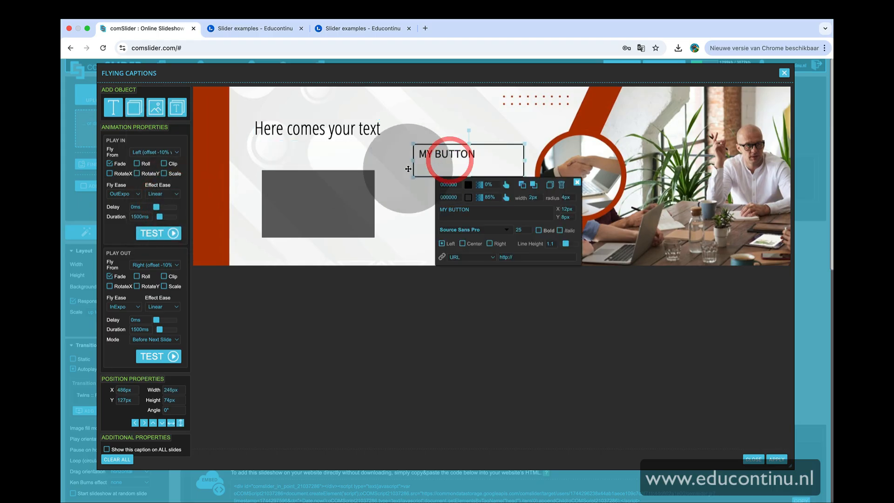
left_click(148, 158)
left_click(154, 173)
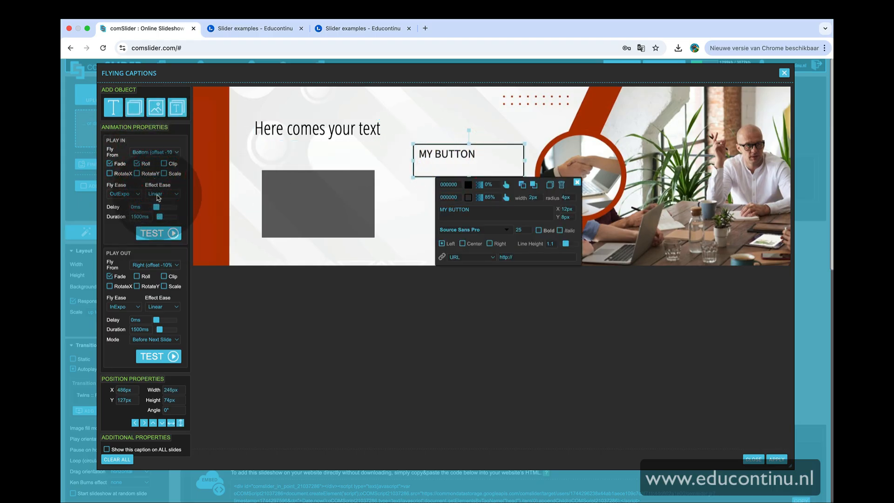
left_click(274, 185)
left_click(176, 233)
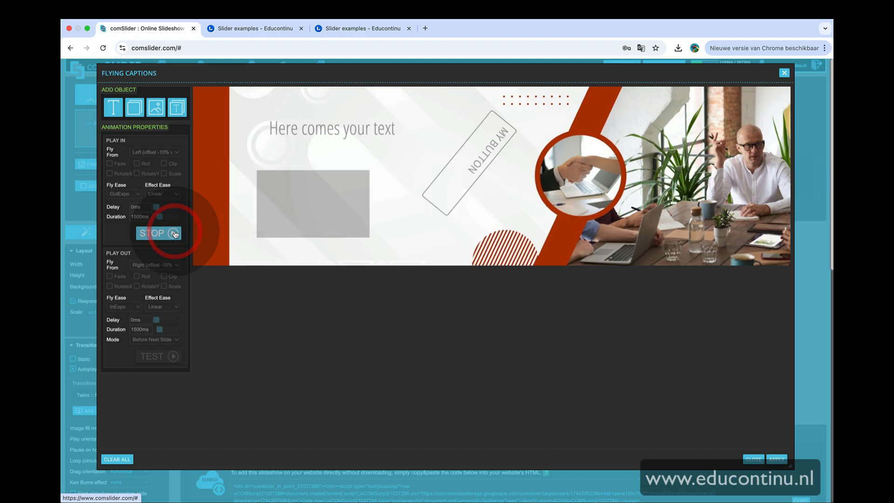
Move the button caption onto the grey rectangle at the lower left of the slide
left_click(443, 220)
left_click(318, 212)
left_click(407, 124)
left_click(436, 159)
left_click_drag(436, 160, 308, 230)
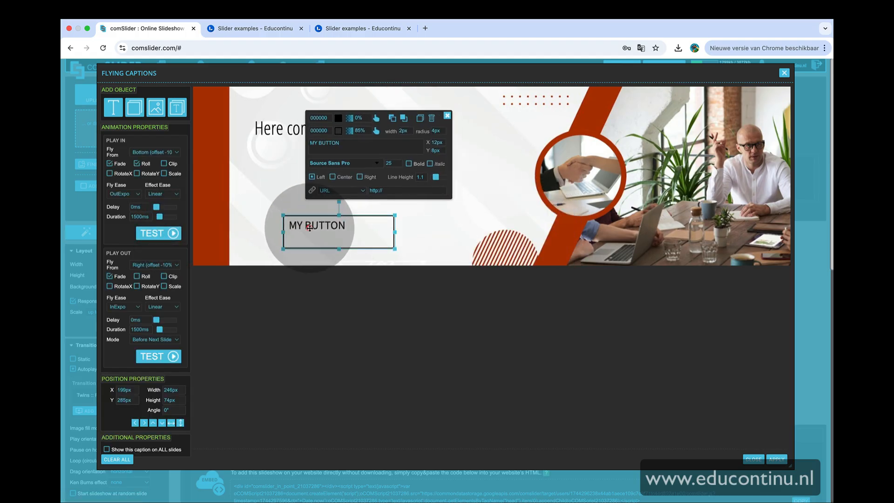
Shrink the button caption and change the heading caption's text to Welcome back
left_click_drag(389, 255, 292, 228)
left_click(244, 156)
double_click(299, 130)
left_click_drag(378, 130, 269, 134)
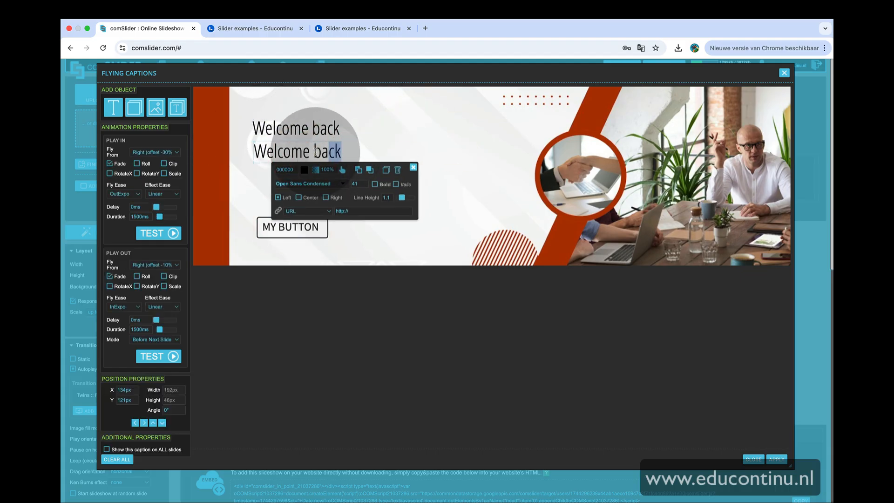
type("ew training!")
Duplicate the Welcome back heading below itself and set the button caption's text to Start new training
left_click(425, 156)
left_click_drag(342, 152, 342, 163)
left_click(292, 228)
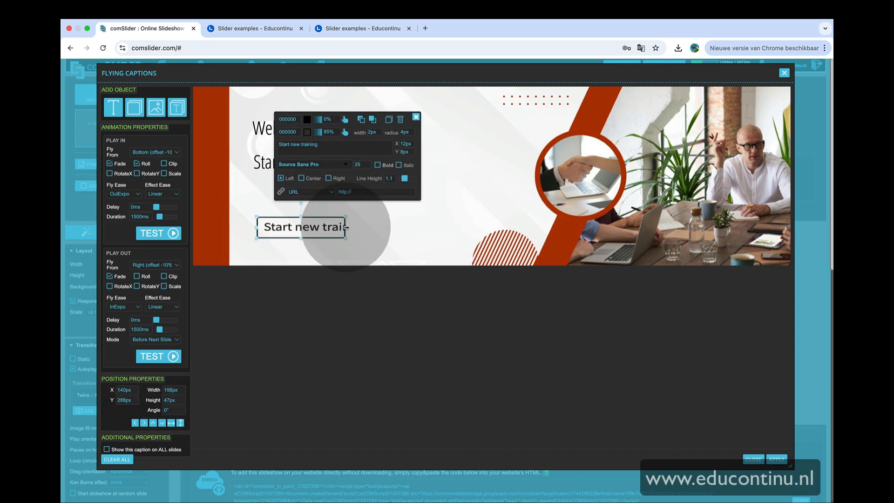
Change the duplicated heading's text to Ready to get better today? and set its font to Allerta Stencil
left_click(255, 159)
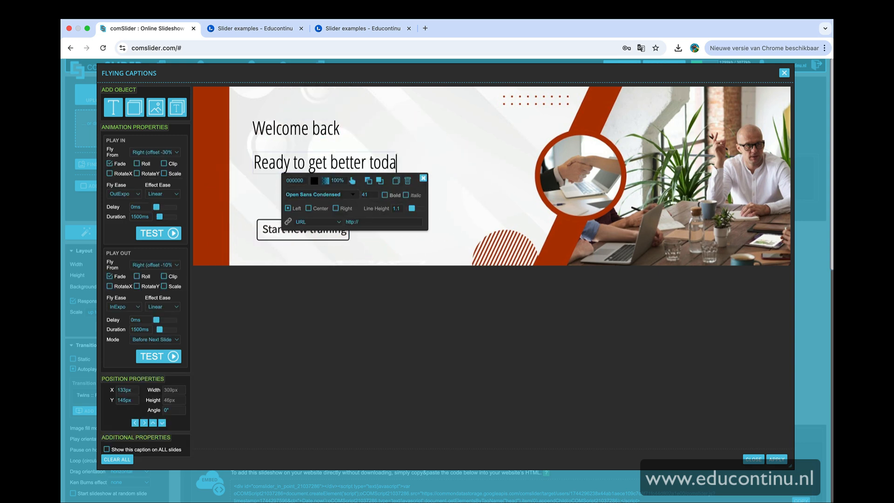
left_click(319, 325)
left_click(331, 194)
scroll(333, 364, "down", 3)
left_click(335, 365)
left_click(442, 161)
left_click(357, 156)
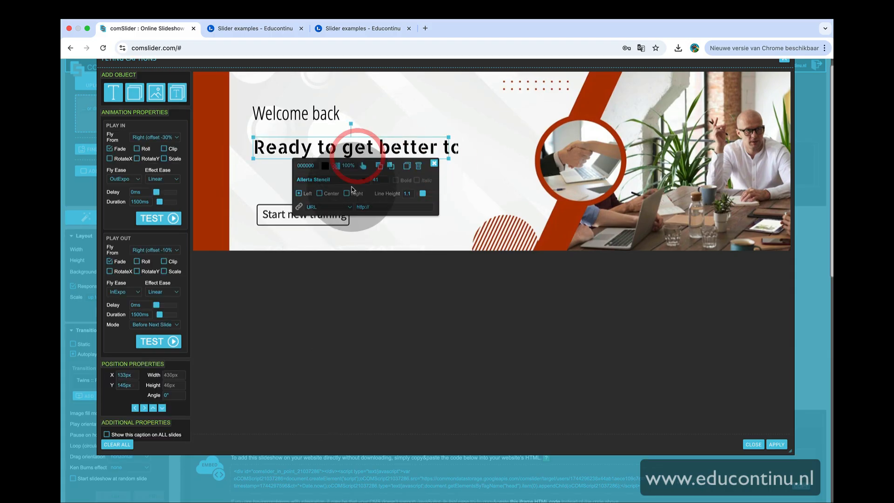
Scale the Ready to get better today? caption down to about 20.6 font size and reposition it under the heading
left_click(465, 149)
left_click_drag(510, 141, 388, 153)
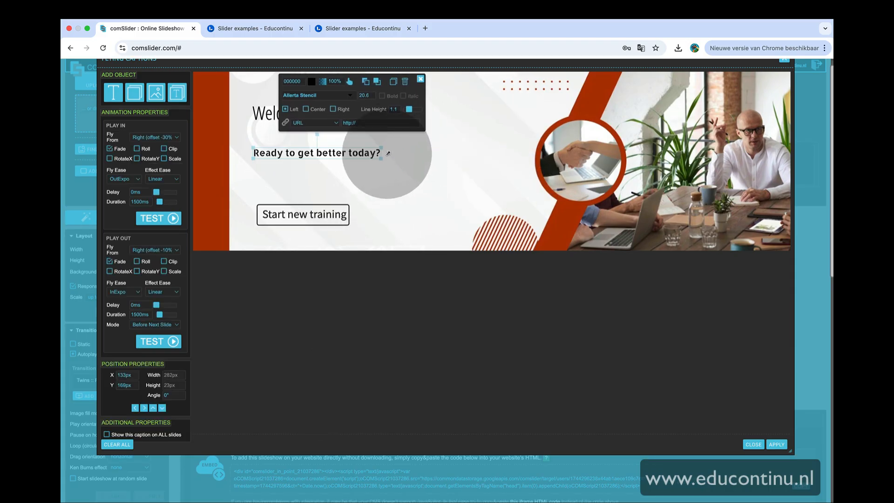
left_click(315, 146)
left_click(305, 161)
left_click_drag(352, 116, 353, 125)
left_click(422, 118)
Restyle the button caption with Allerta Stencil at size 20, white text on a black fill, and move it below the subheading
left_click_drag(336, 214, 302, 188)
left_click(307, 95)
left_click(286, 157)
left_click(259, 164)
left_click(309, 125)
scroll(310, 251, "down", 3)
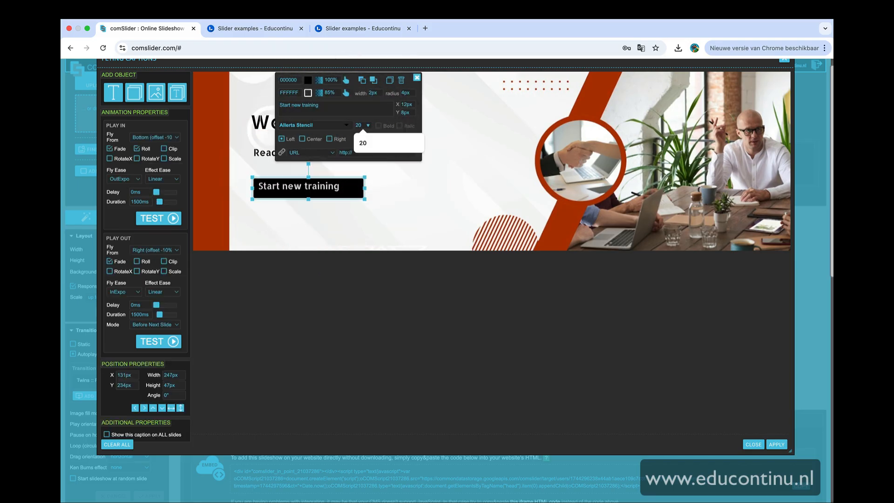
left_click(349, 186)
left_click(380, 186)
left_click(337, 148)
left_click(459, 151)
left_click_drag(341, 187, 350, 172)
left_click(342, 123)
Set the subheading's Play In to Bounce fly ease with OutCubic effect ease and test the animation
left_click(163, 138)
left_click(156, 92)
left_click(264, 143)
left_click(122, 206)
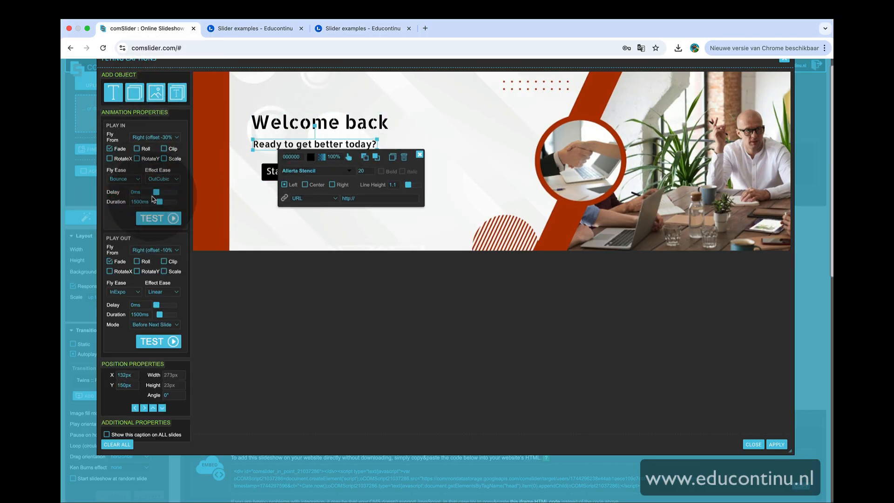
left_click(269, 172)
left_click(135, 193)
left_click(159, 221)
Set the button's Play In to Bounce fly ease with InCubic effect ease and a 20 ms delay, and test it
left_click(263, 159)
left_click(259, 159)
left_click(272, 138)
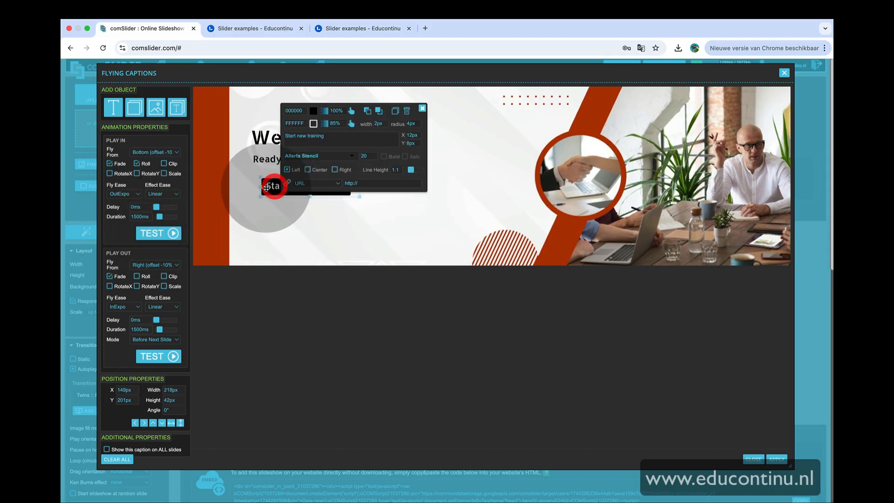
left_click(271, 182)
left_click(158, 233)
left_click(267, 160)
left_click(169, 189)
left_click(259, 187)
left_click(128, 194)
left_click(127, 218)
left_click(161, 233)
Fine-tune the Play In settings of the heading, subheading and button captions and test the animation
left_click(274, 140)
left_click(163, 194)
left_click(168, 204)
left_click(265, 160)
left_click(274, 140)
left_click(258, 160)
left_click(262, 187)
left_click(158, 153)
left_click(163, 152)
left_click(162, 235)
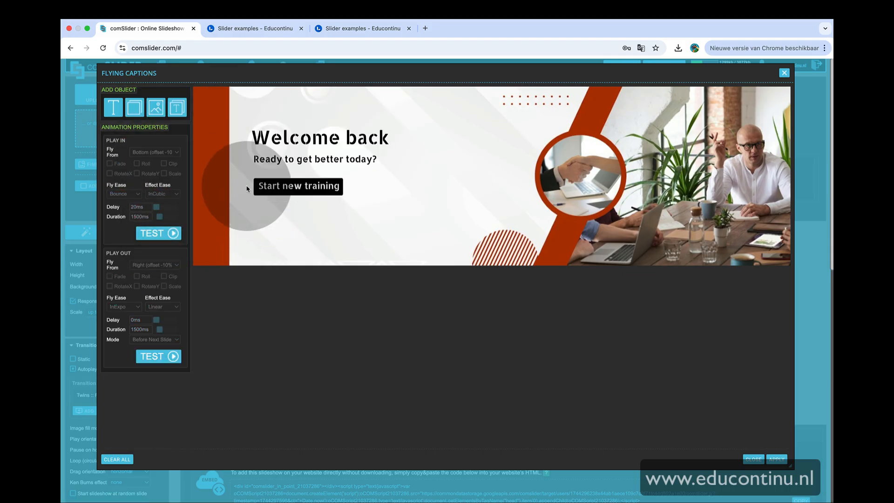
Add a new text caption reading You're ahead 65% pf your peers, keep up the good work!
left_click(113, 108)
left_click(468, 175)
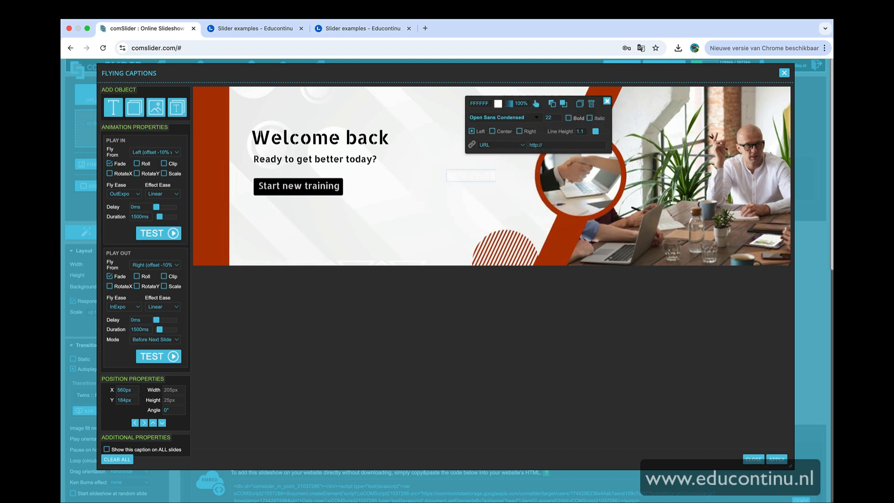
type("You're ahead 65% pf your peers, keep up the good work!")
Set the new caption's text colour to black and move it to the lower left of the slide
left_click(498, 103)
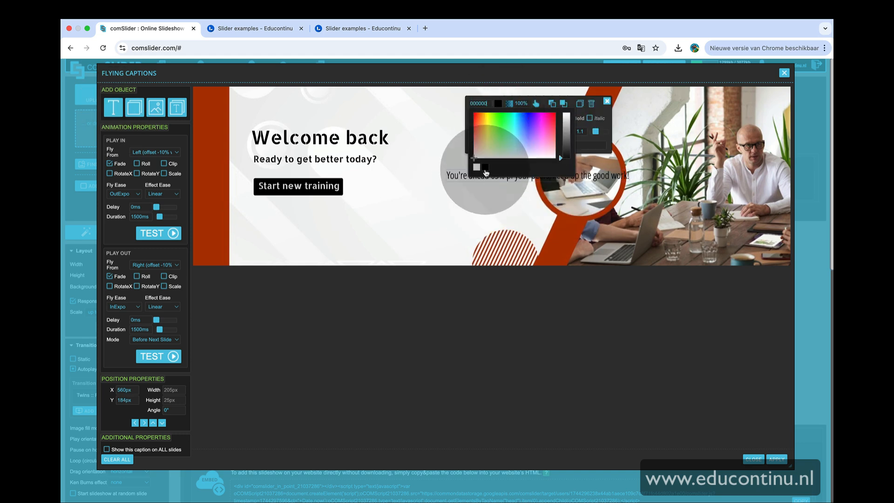
left_click(479, 169)
left_click_drag(497, 176, 404, 214)
Add a box behind the new caption, sized to fit the text, with a green fill
left_click(134, 108)
left_click_drag(493, 211, 464, 246)
left_click_drag(469, 214, 430, 242)
left_click(430, 249)
left_click(397, 246)
left_click(340, 186)
left_click(340, 196)
left_click(409, 153)
left_click(383, 246)
left_click(326, 187)
left_click(328, 210)
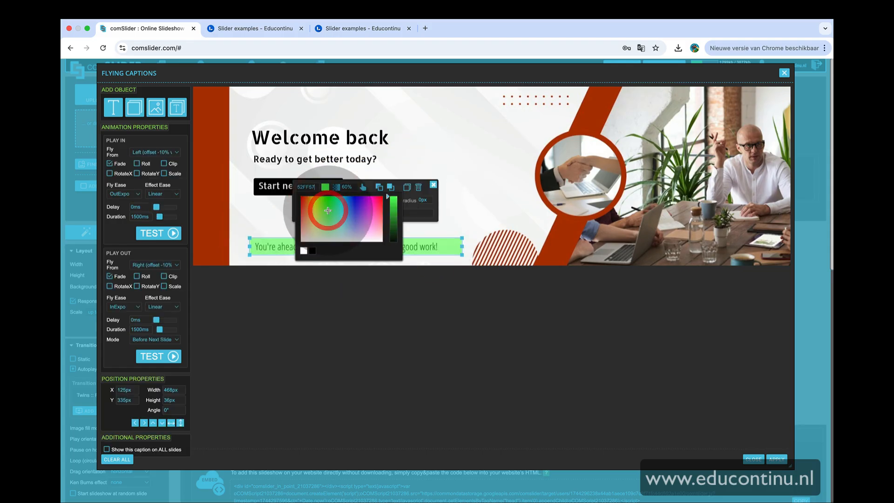
Try different fill colours for the caption box, settle on yellow, test the animation and apply the captions
left_click(393, 220)
left_click(451, 243)
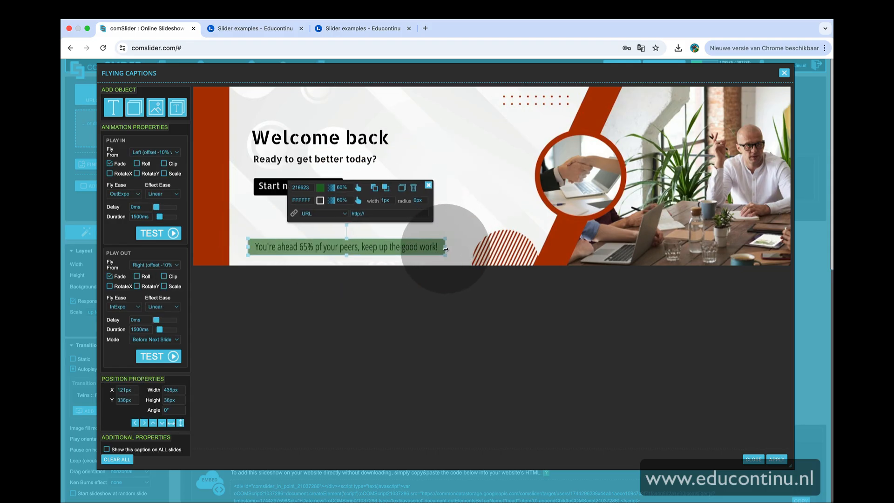
left_click(458, 228)
left_click(428, 249)
left_click(472, 216)
left_click(401, 248)
left_click(453, 219)
left_click(410, 246)
left_click(321, 188)
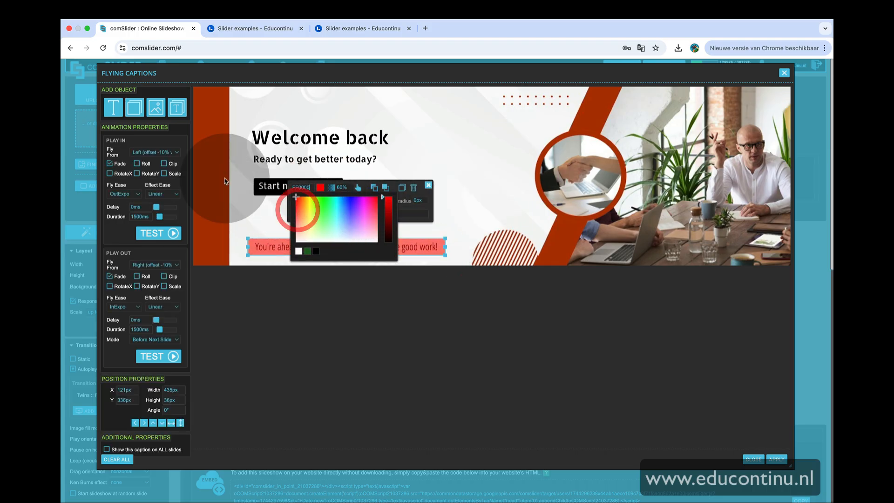
left_click(445, 194)
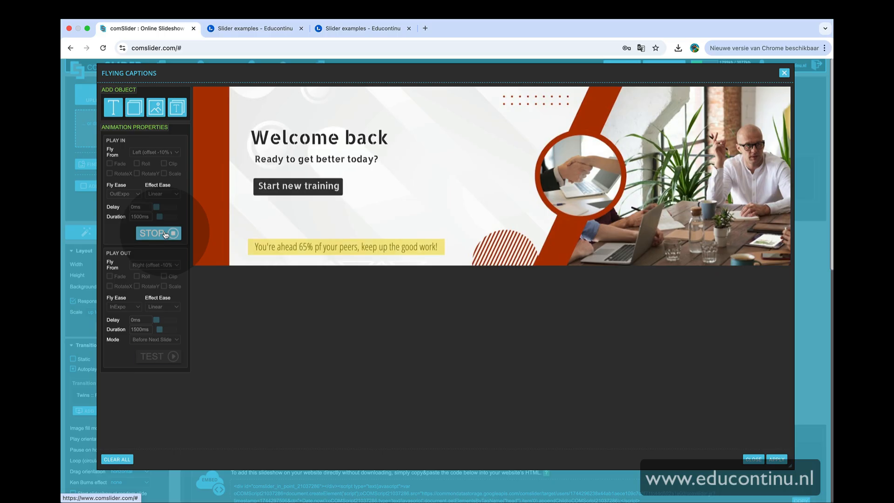
left_click(777, 459)
Set the navigation bullets' stroke colour to black and apply it
scroll(458, 418, "down", 3)
scroll(458, 415, "down", 5)
left_click(129, 295)
left_click(118, 360)
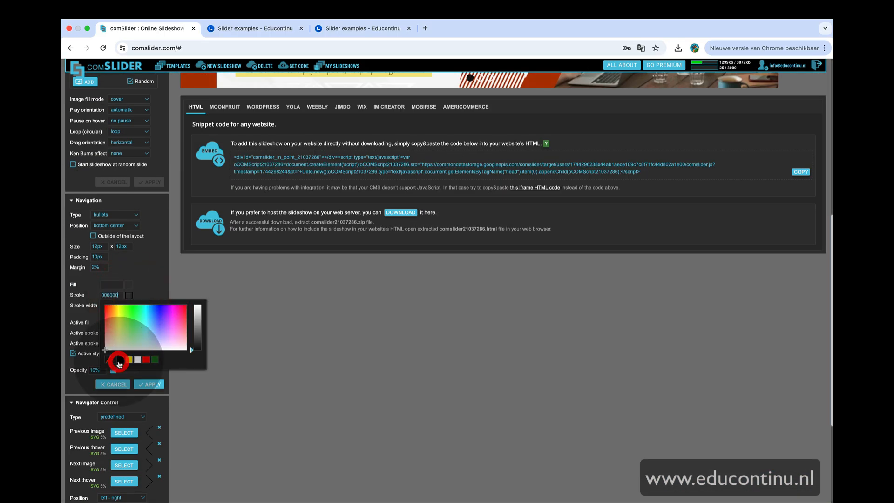
left_click(151, 385)
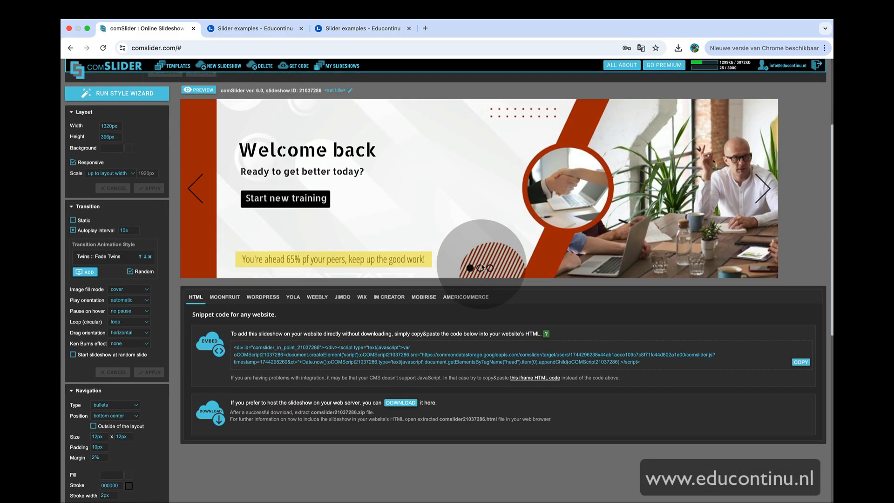
Open slide 2's flying captions and edit its heading, description and Go to training button
left_click(489, 269)
left_click(480, 269)
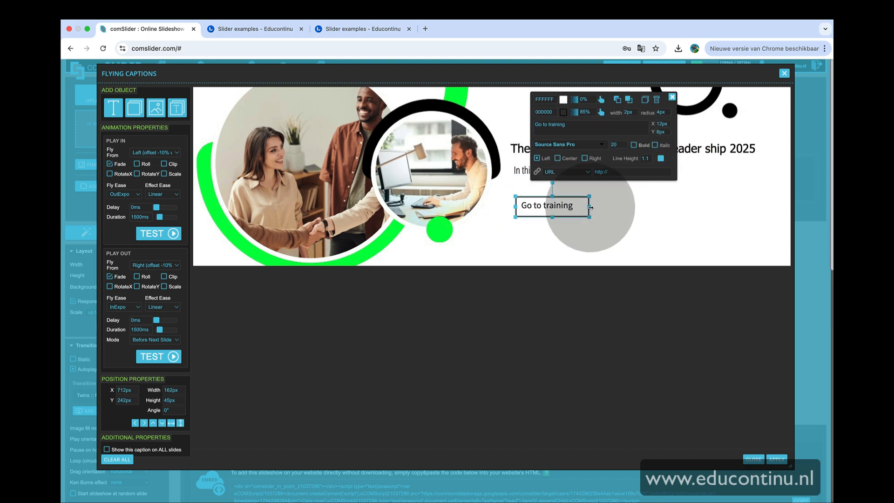
left_click(542, 174)
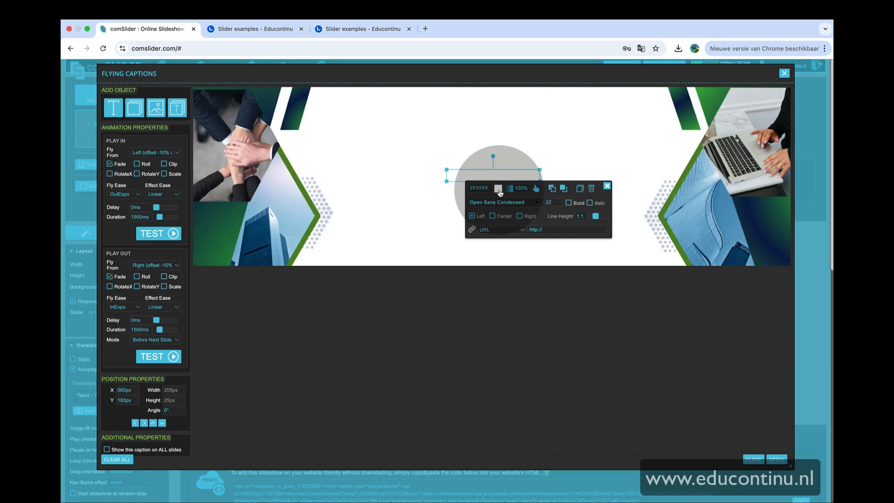
Create slide 3's captions: Our new rules for onboarding clients, Only takes 10 minutes to read!, and a Take me there button
type("Our new rules for onboarding clients")
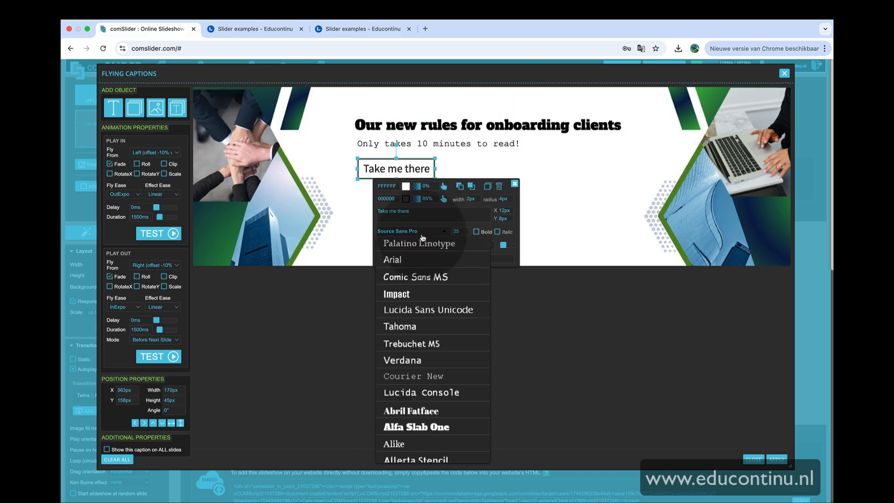
left_click(443, 168)
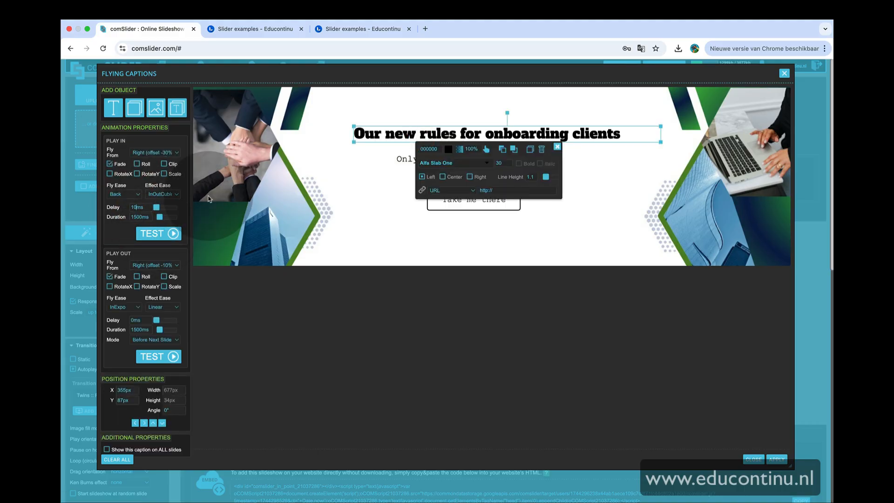
left_click(444, 204)
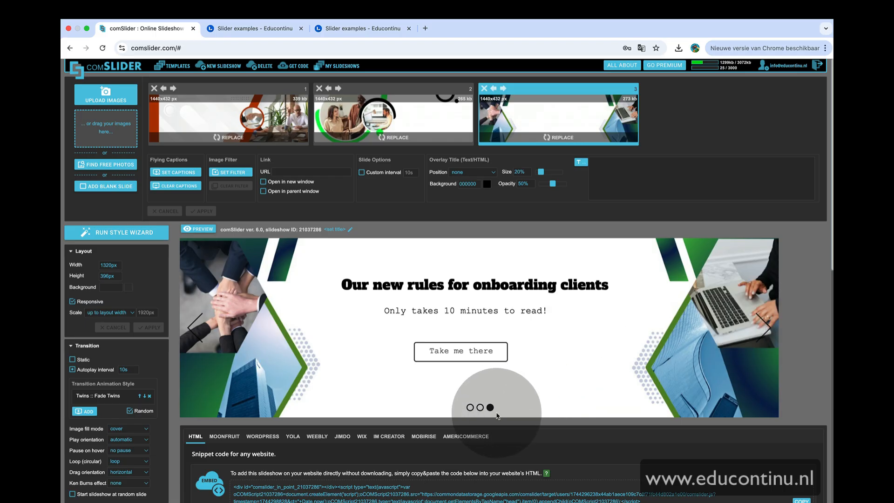
Preview the slideshow's slides using the navigation bullets
left_click(479, 408)
left_click(470, 408)
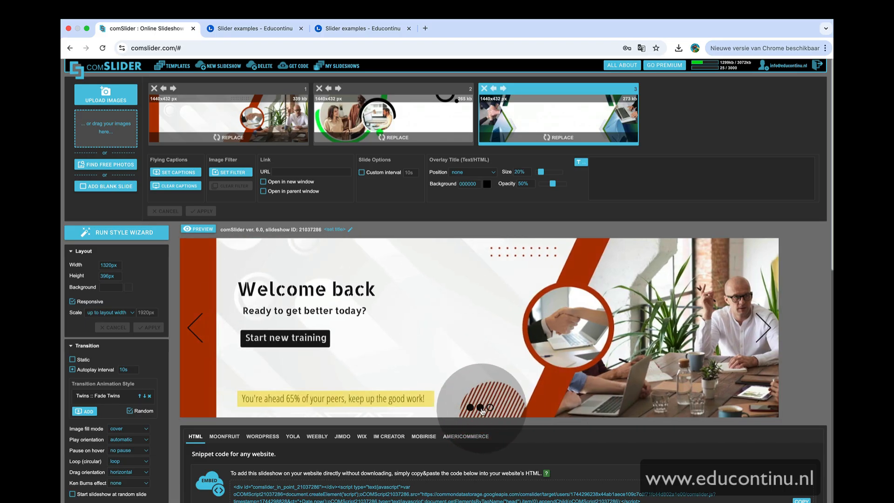
left_click(480, 408)
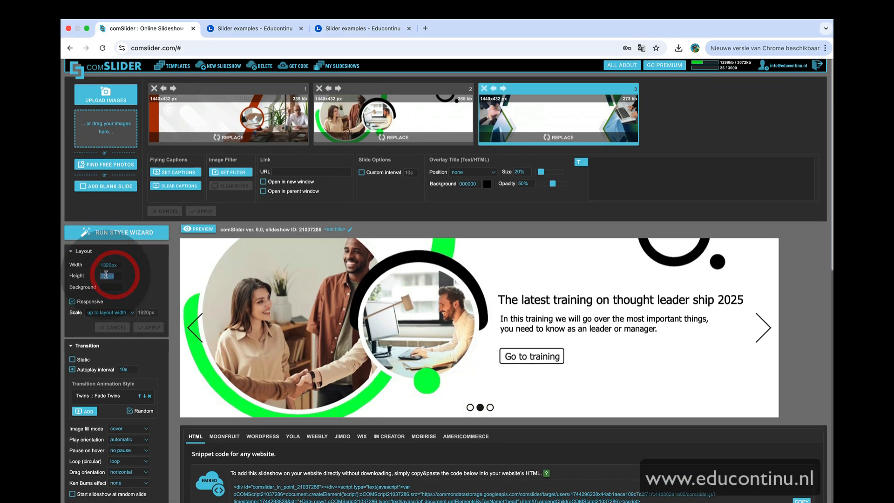
Reveal the iframe HTML embed code and copy it
scroll(379, 326, "down", 5)
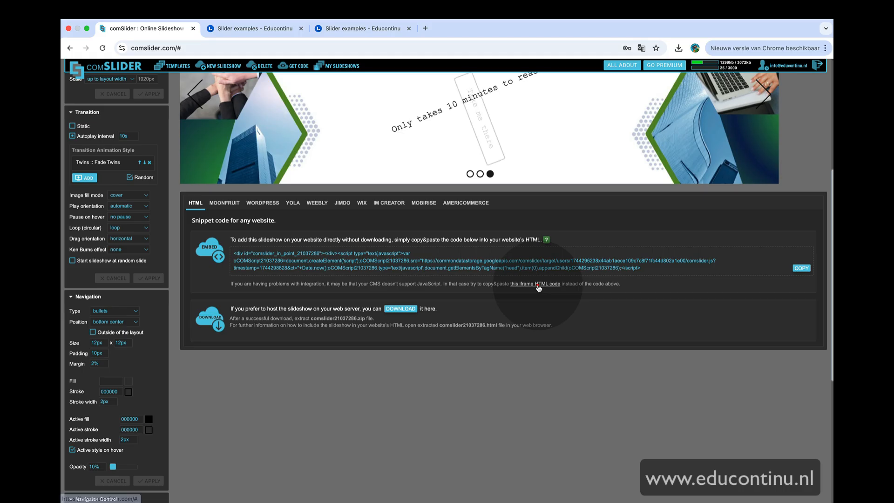
left_click(536, 284)
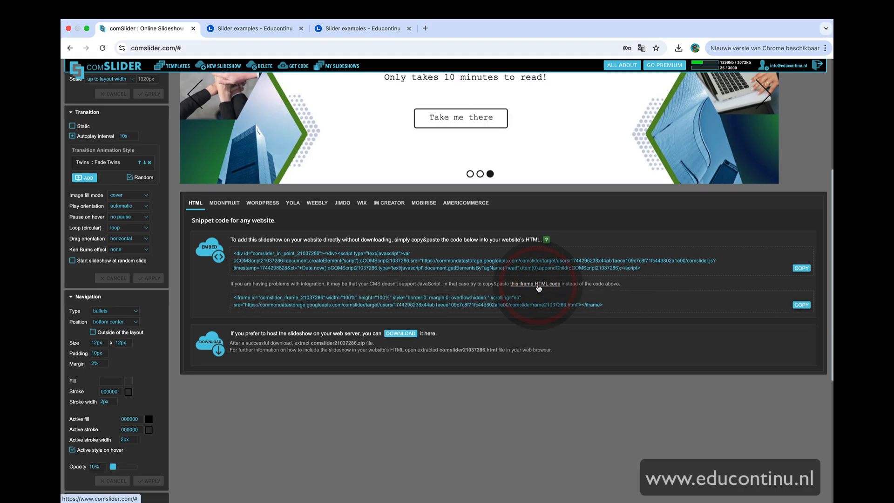
left_click_drag(257, 295, 613, 308)
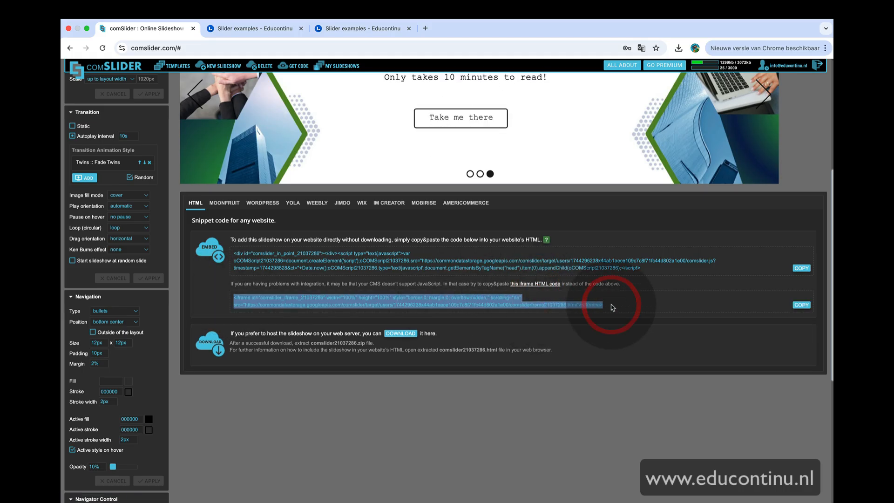
left_click(626, 306)
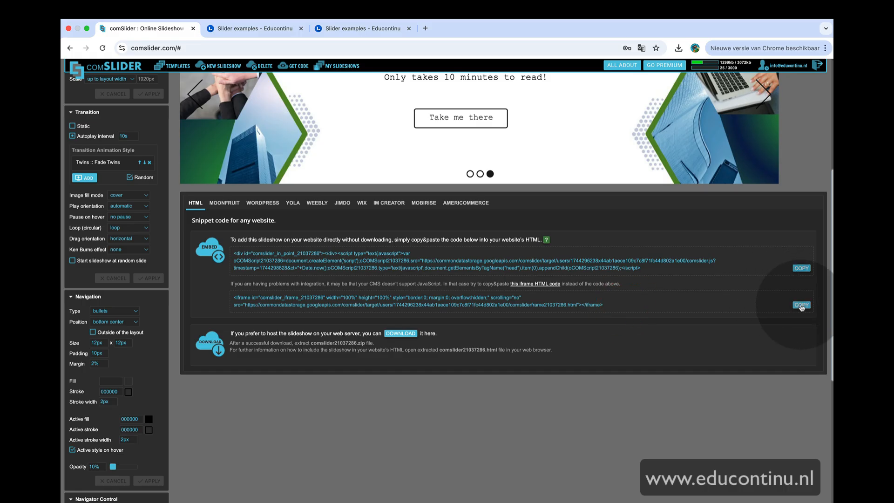
Switch to the Slider examples page in the learning platform and browse its embedded slideshow
scroll(708, 281, "up", 5)
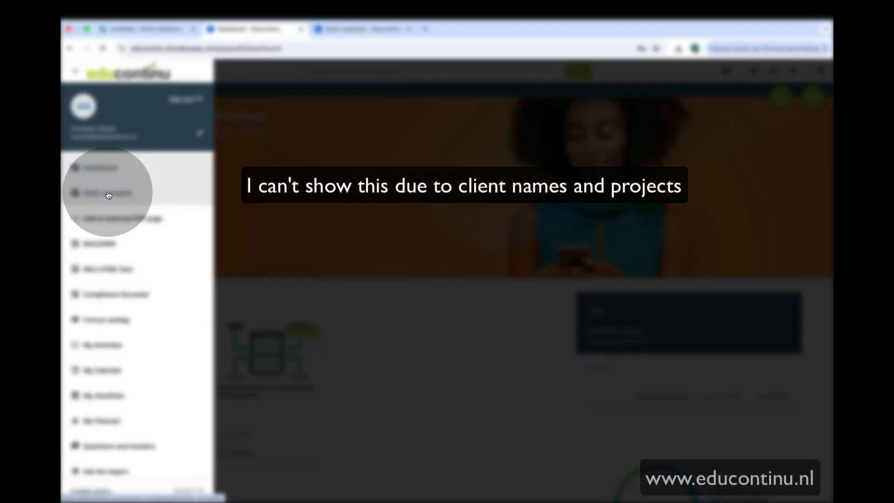
left_click(93, 193)
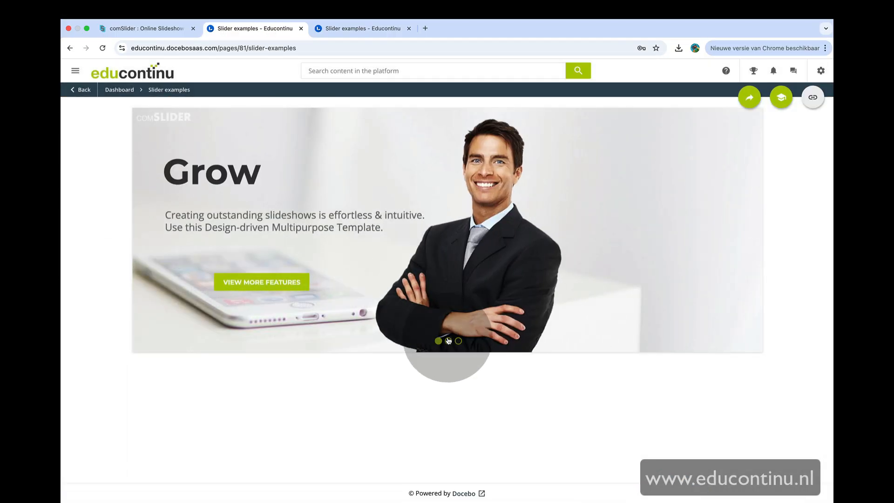
left_click(448, 341)
left_click(458, 341)
left_click(439, 341)
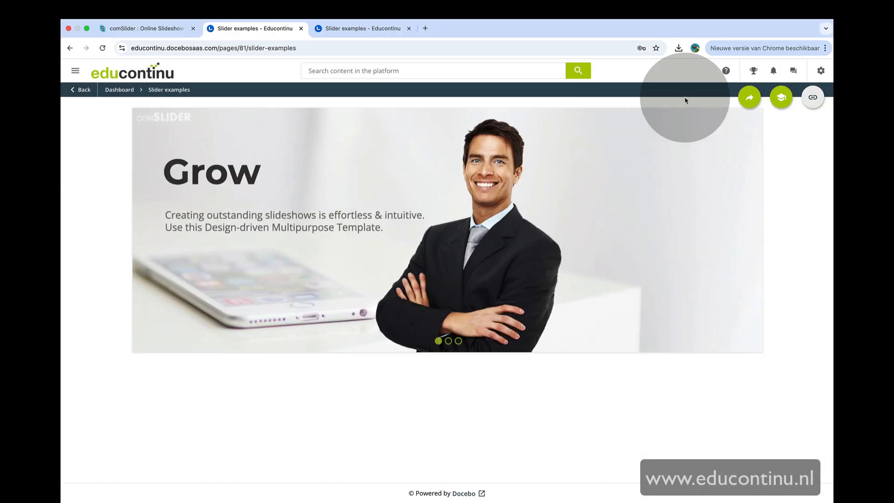
Open the Slider examples page's properties through the admin Manage pages list
left_click(821, 71)
scroll(183, 178, "up", 3)
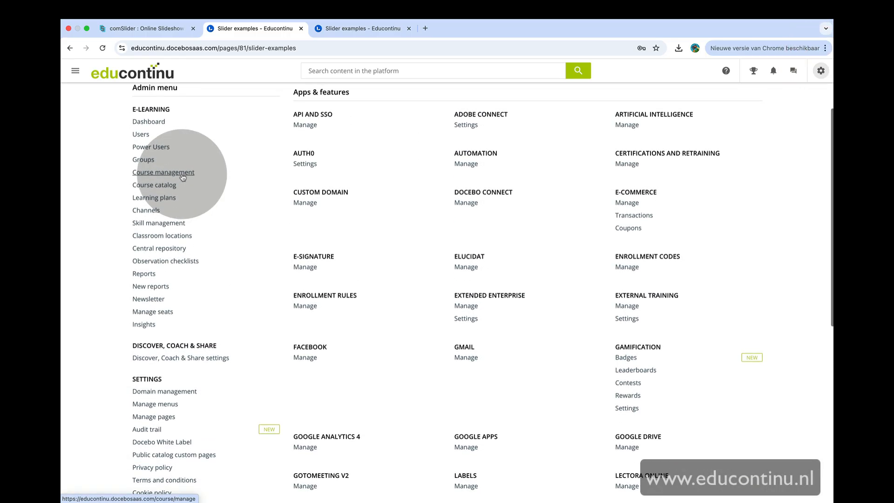
scroll(174, 323, "down", 1)
scroll(174, 323, "down", 1)
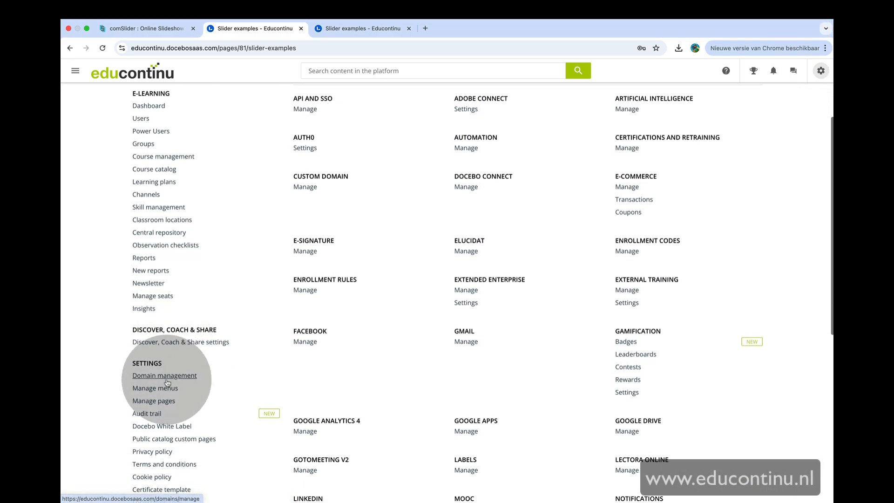
left_click(161, 401)
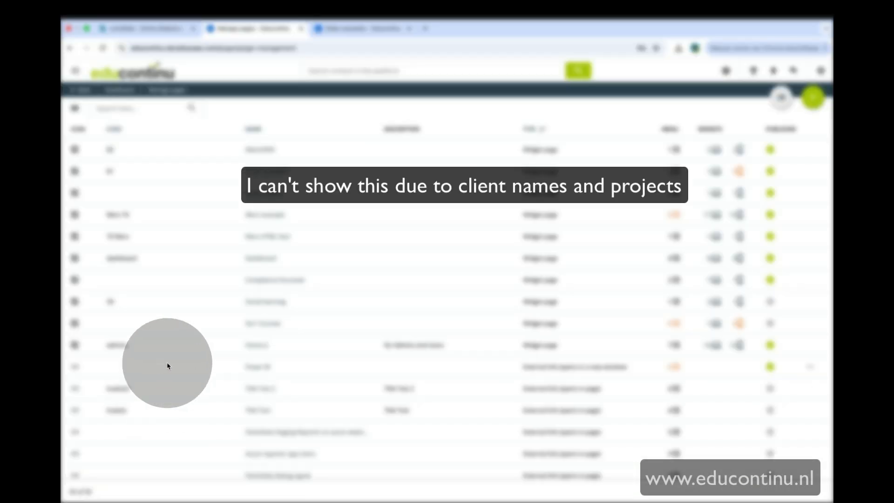
left_click(266, 173)
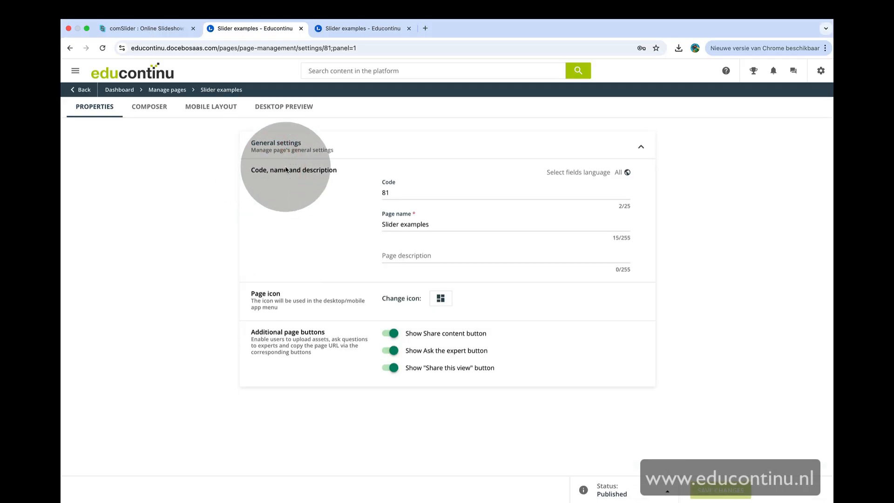
Open the page composer and add a new iframe widget to the row
left_click(149, 106)
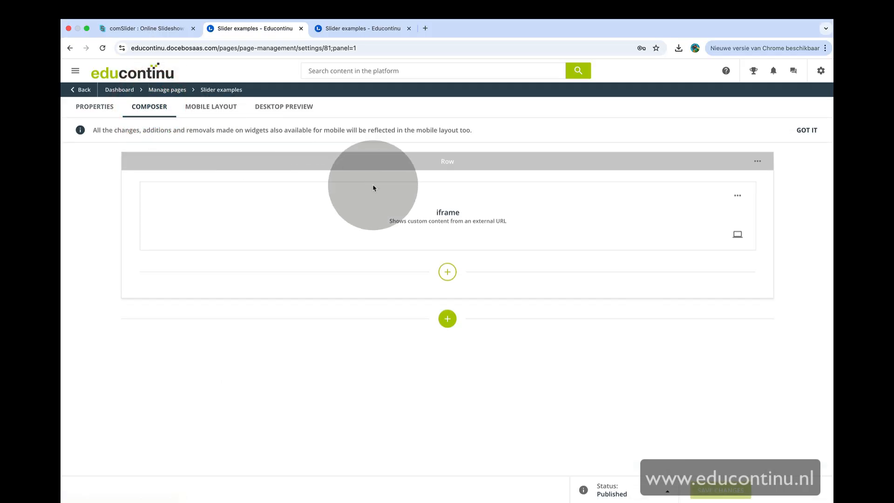
left_click(447, 272)
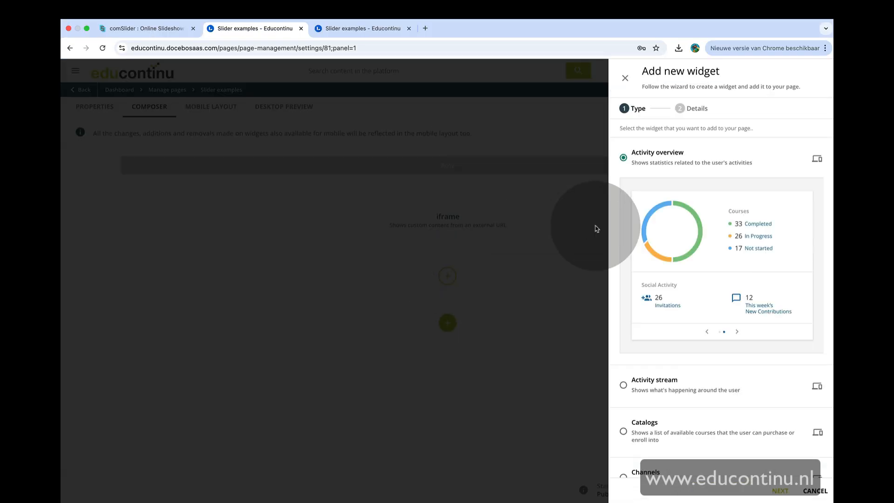
scroll(660, 261, "down", 2)
scroll(661, 264, "down", 7)
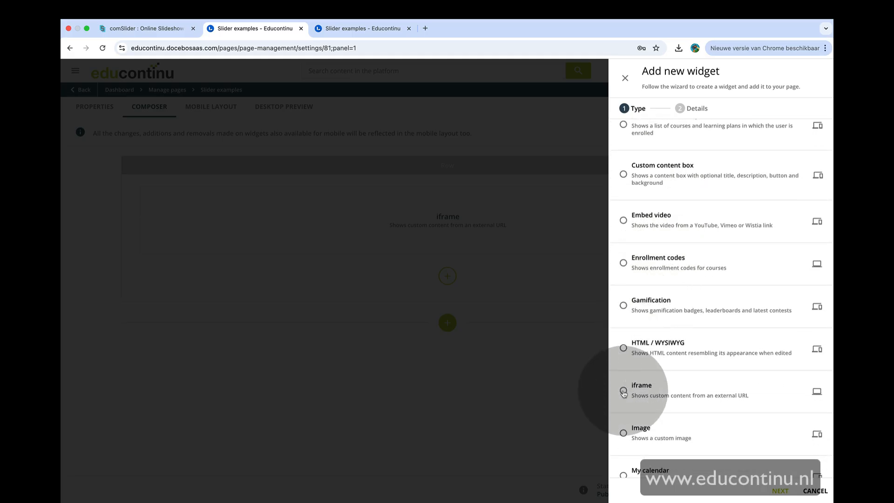
left_click(638, 387)
scroll(685, 425, "down", 3)
scroll(685, 427, "down", 2)
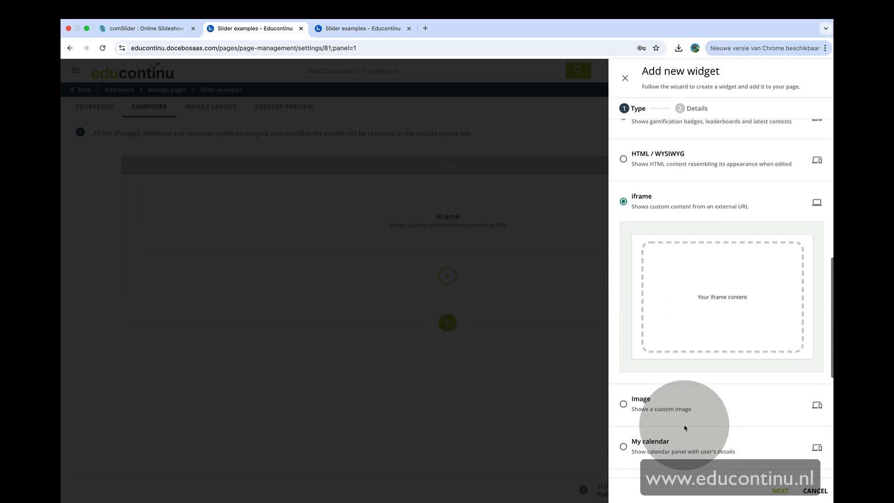
scroll(692, 359, "down", 6)
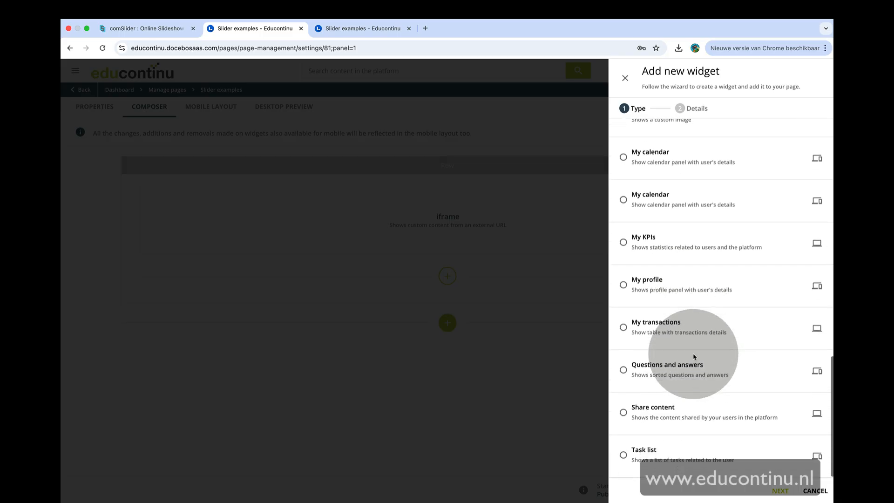
left_click(780, 491)
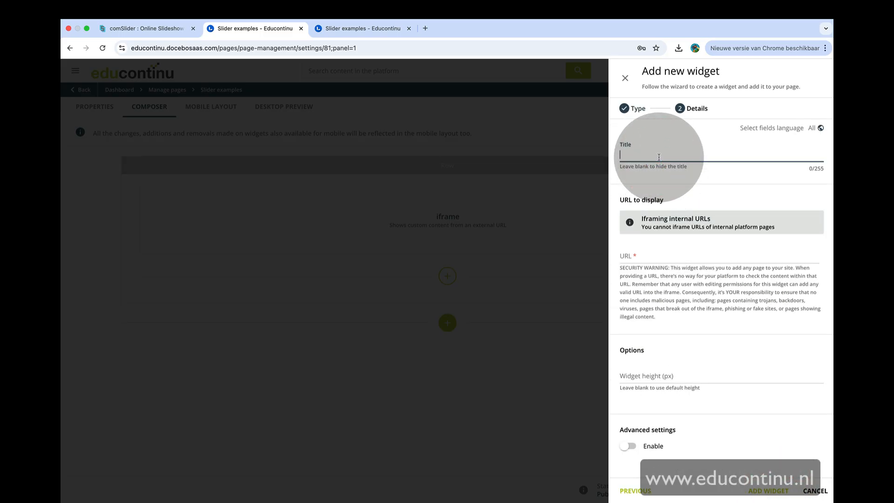
Paste the copied embed code into the widget's URL field and strip the HTML so only the slideshow's src URL remains
type("Titl")
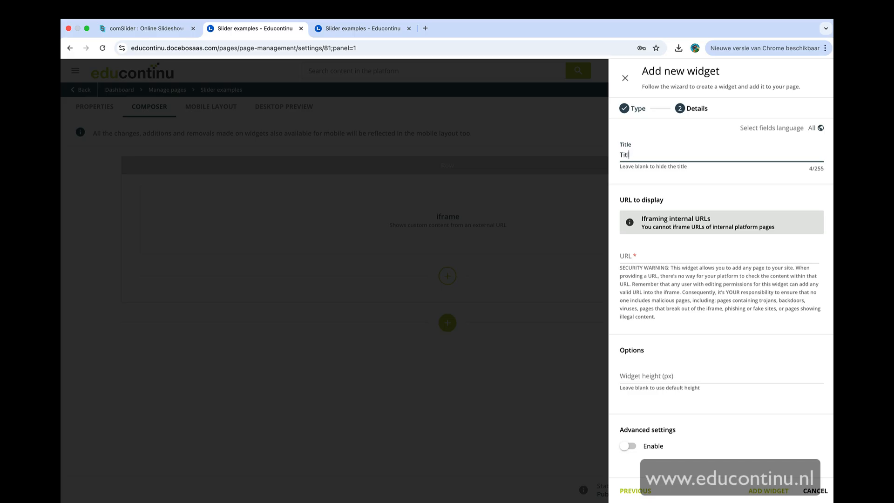
left_click(641, 252)
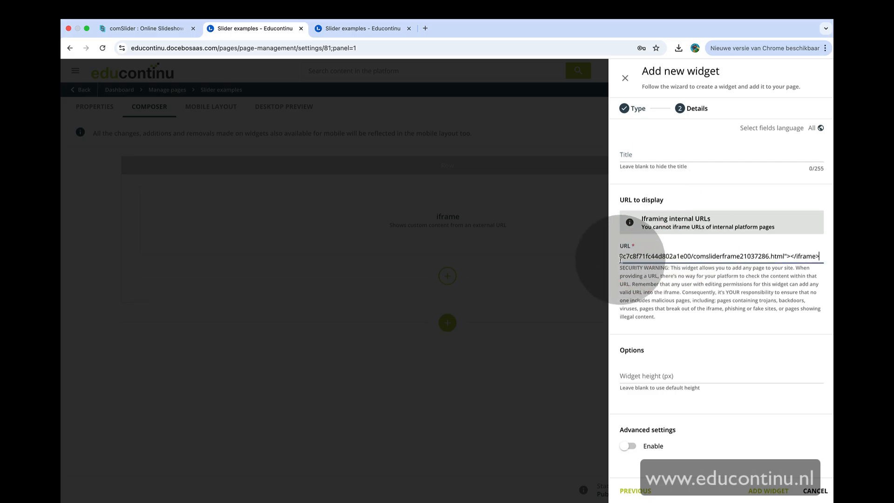
left_click(787, 241)
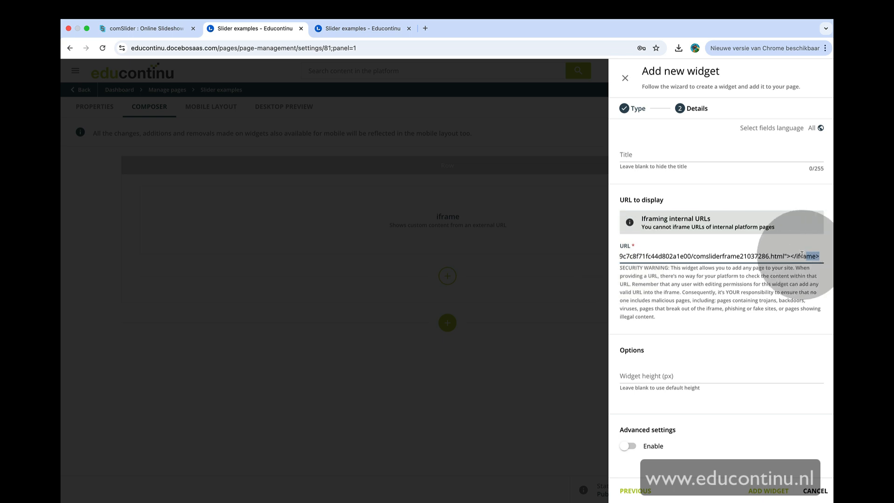
left_click_drag(763, 255, 725, 269)
left_click(668, 256)
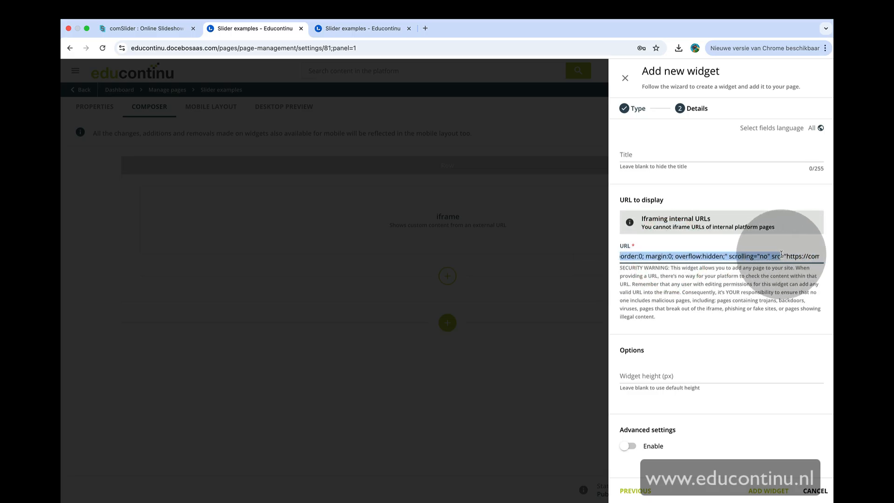
key("BackSpace")
Set the widget height to 540 px, add the widget, and move it to the top of the row
left_click(701, 365)
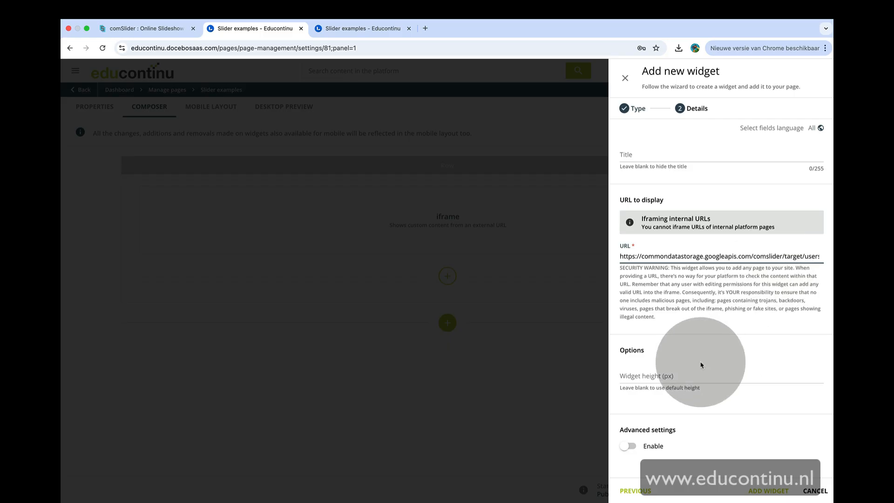
type("540")
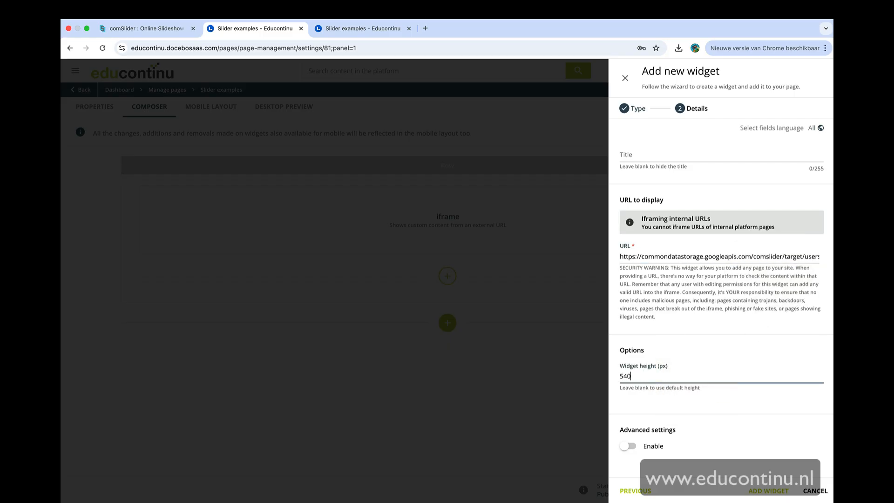
left_click(684, 404)
scroll(685, 406, "down", 1)
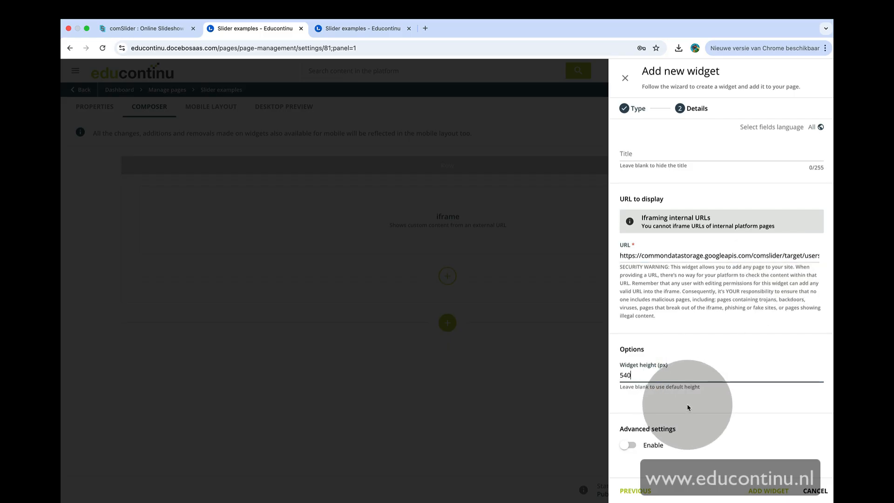
left_click(753, 492)
left_click_drag(496, 305, 473, 200)
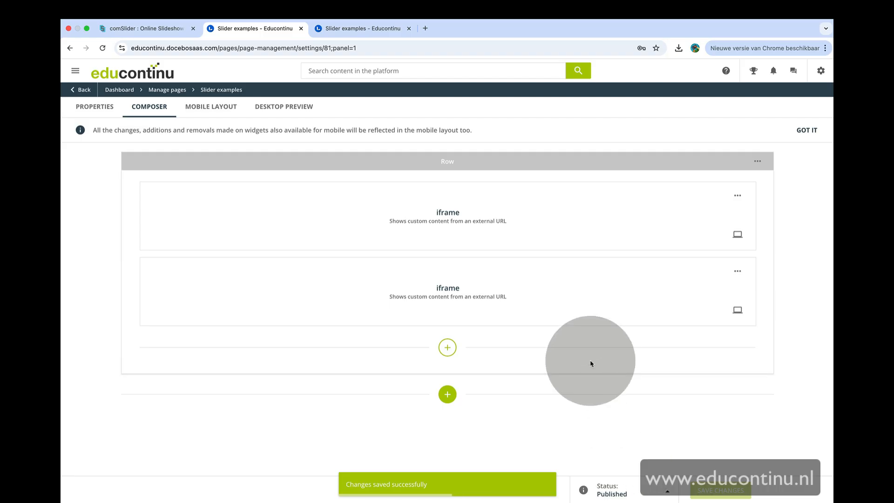
Reload the Slider examples page and step through the embedded slideshow with its next arrow
left_click(357, 31)
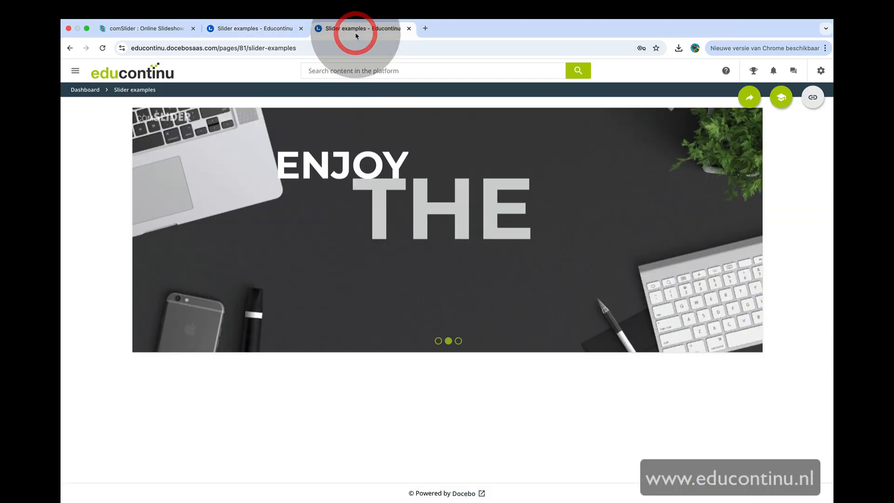
key("super+r")
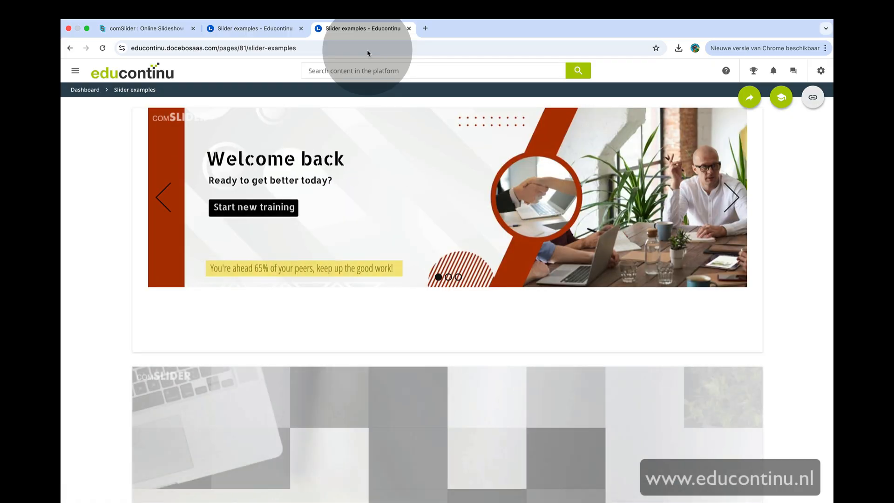
left_click(735, 195)
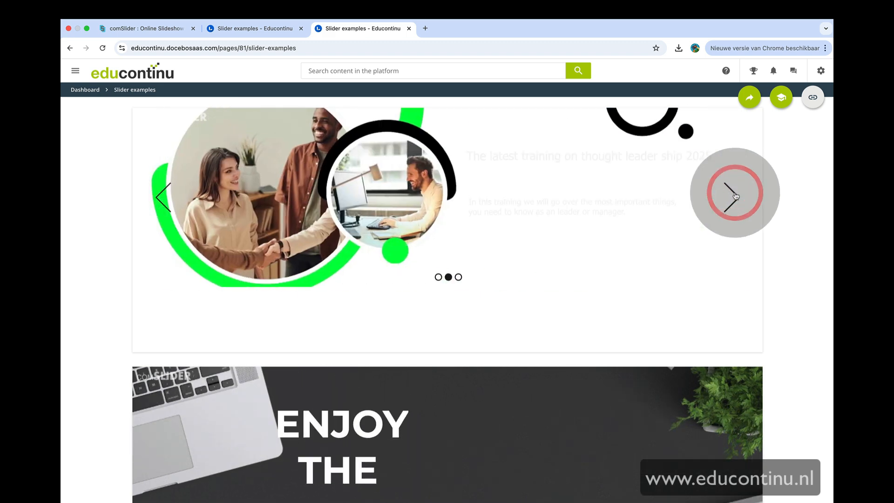
left_click(735, 195)
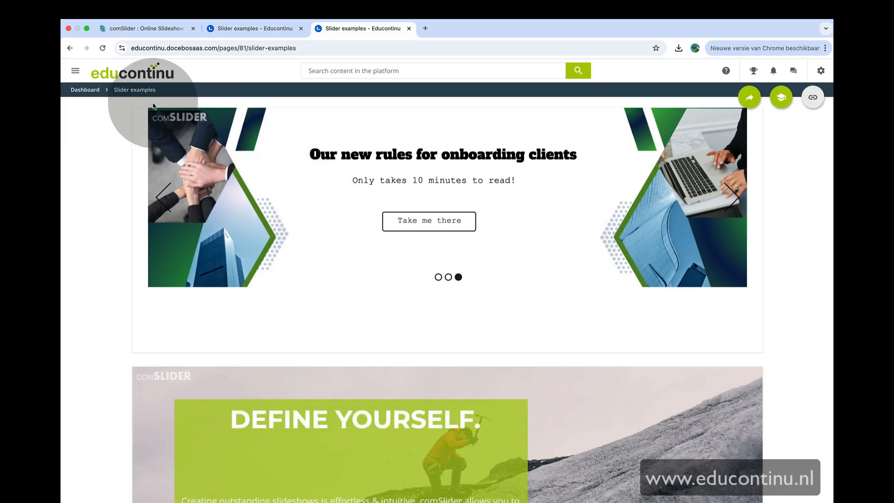
Compare the slideshow in the comSlider editor with the embedded version on the Slider examples page
left_click(165, 30)
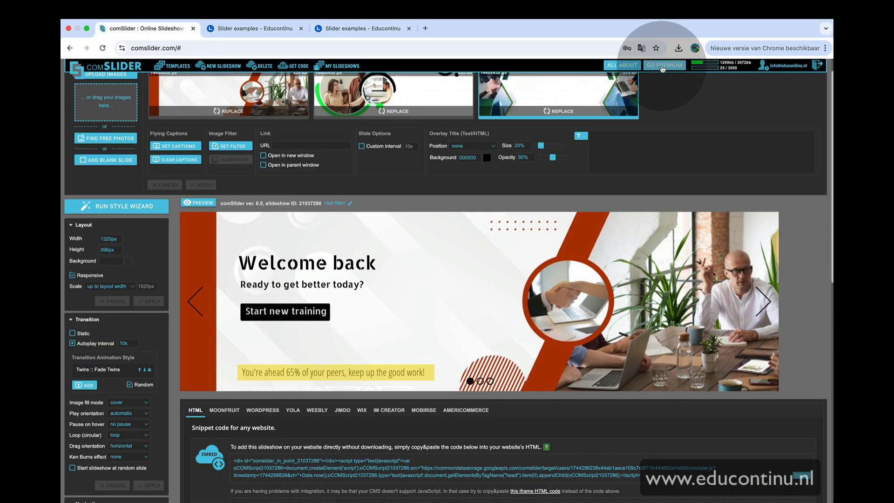
left_click(662, 68)
left_click(731, 75)
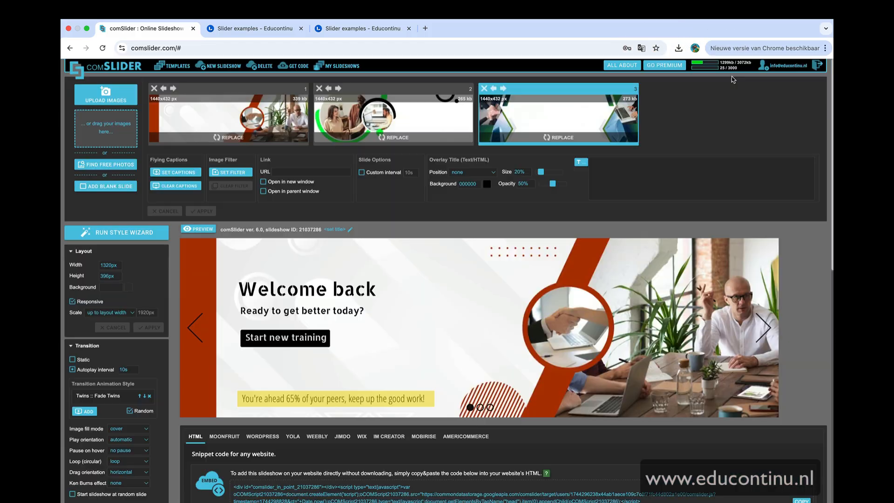
left_click(367, 28)
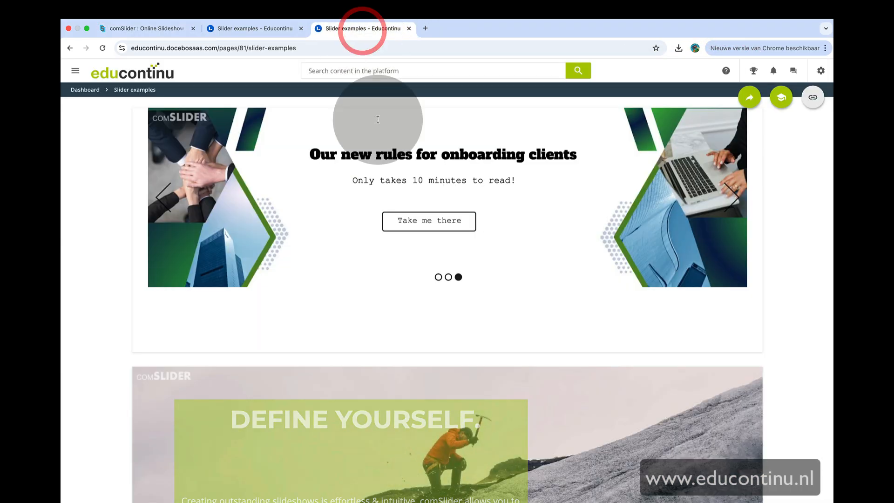
left_click(438, 277)
Delete the old second iframe widget from the row and save the page changes
left_click(256, 29)
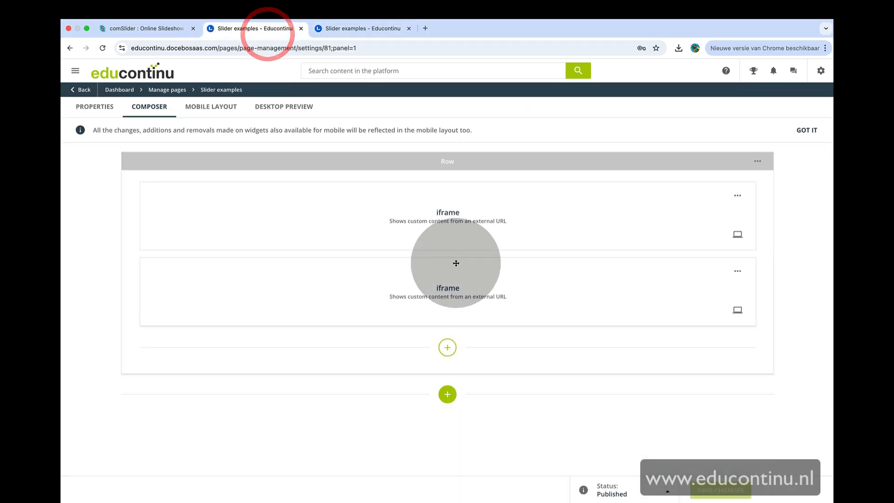
left_click(703, 302)
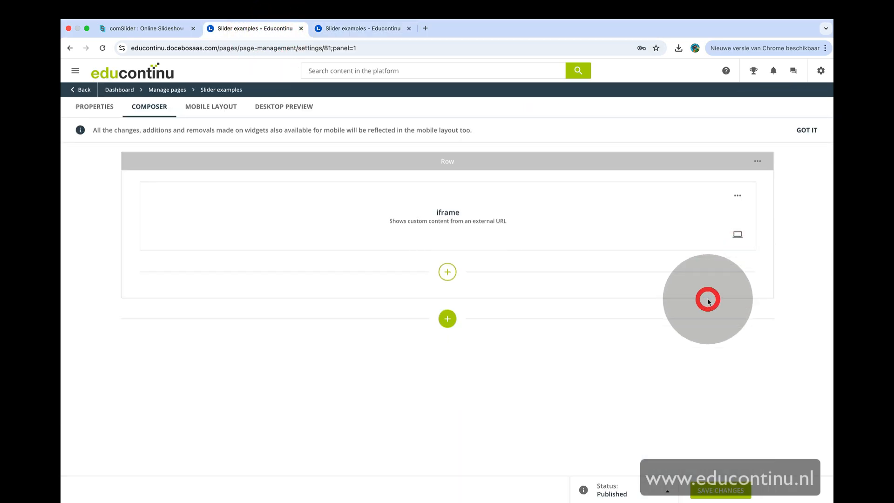
left_click(707, 489)
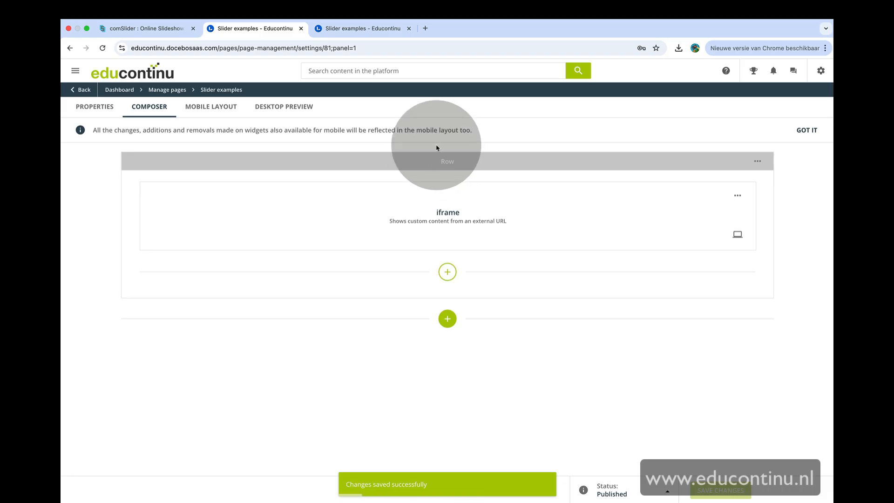
Reload the Slider examples page to check the embedded slideshow
left_click(358, 28)
left_click(358, 48)
key("Return")
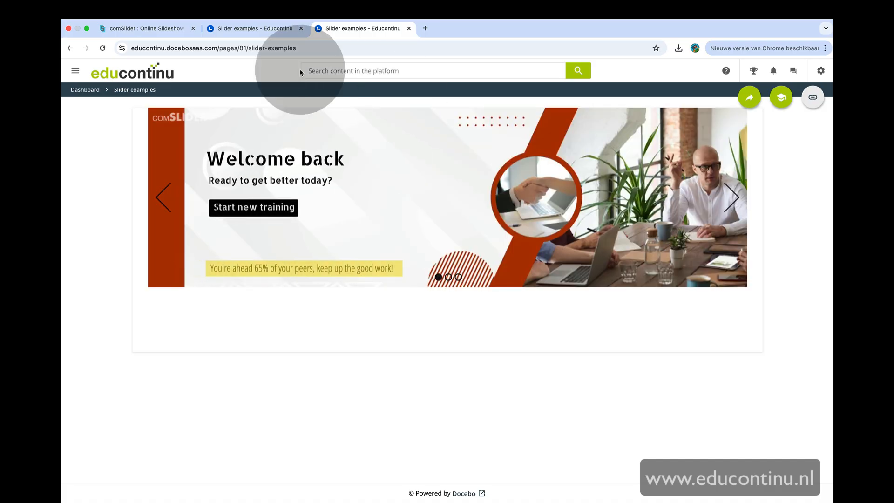
Edit the remaining iframe widget, lower its height value, and save the changes
left_click(255, 33)
left_click(738, 193)
left_click(723, 210)
left_click(637, 375)
key("BackSpace")
key("BackSpace")
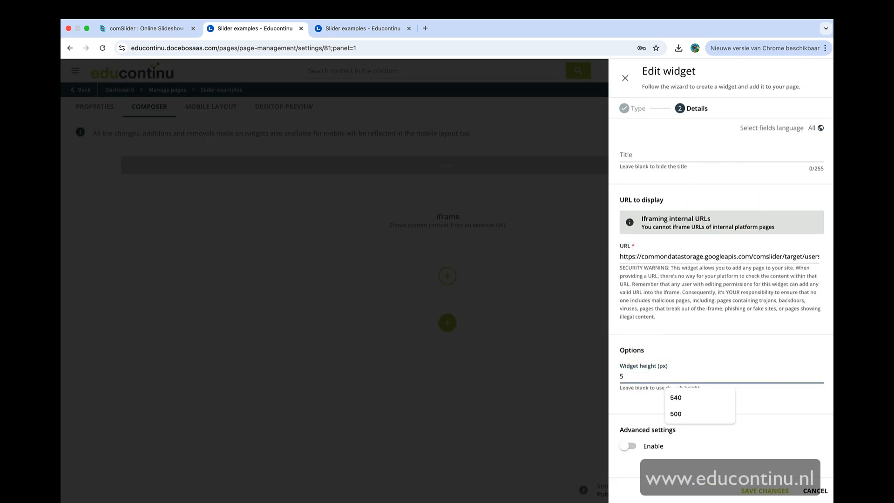
left_click(759, 493)
left_click(721, 491)
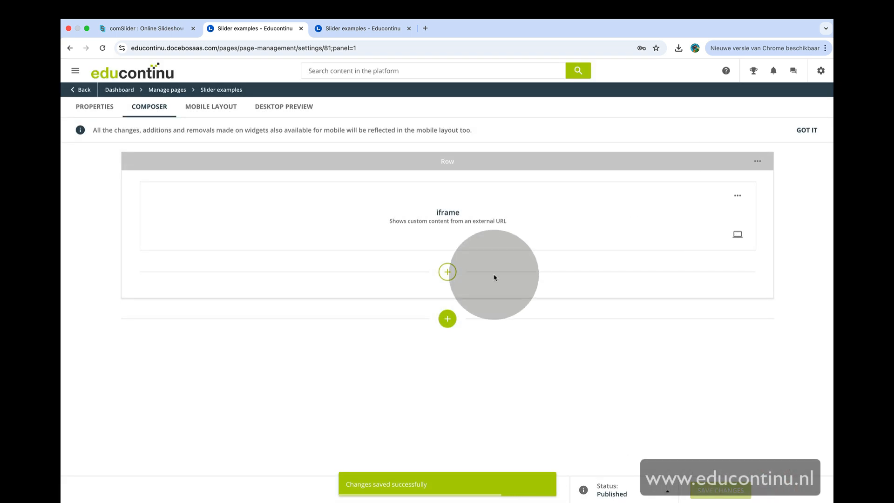
Reload the Slider examples page and advance the slideshow with its next arrow
left_click(344, 28)
key("super+r")
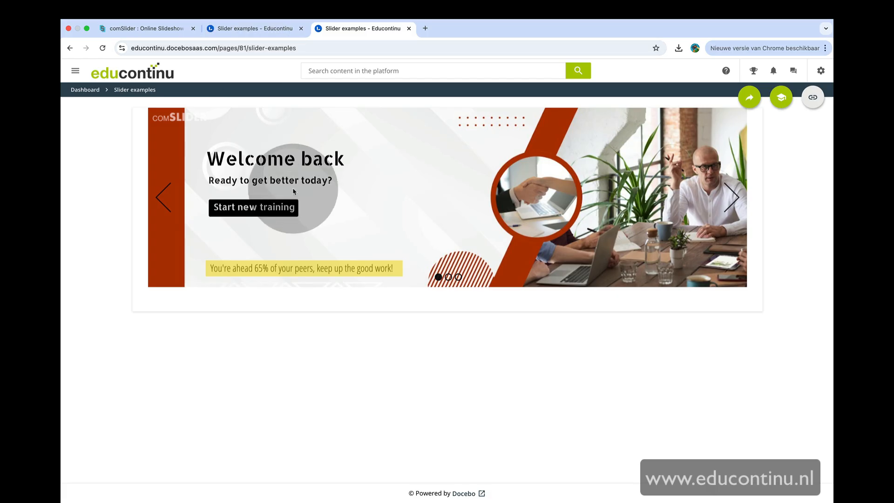
left_click(731, 197)
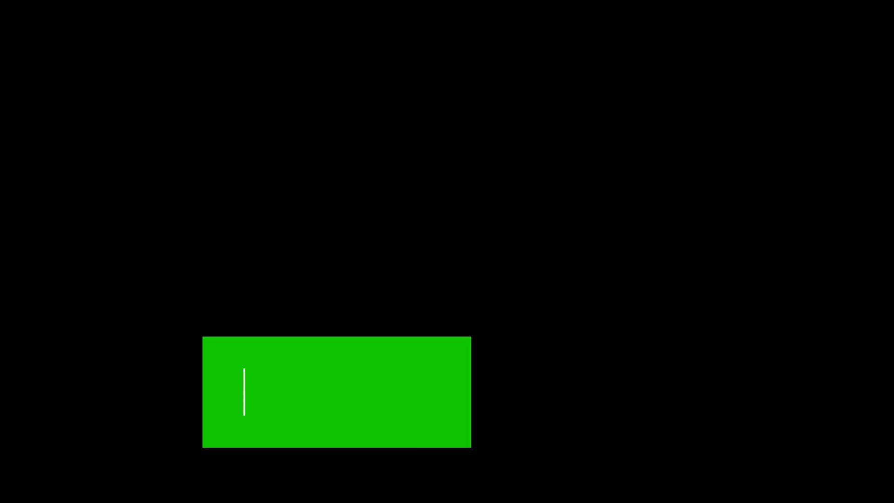